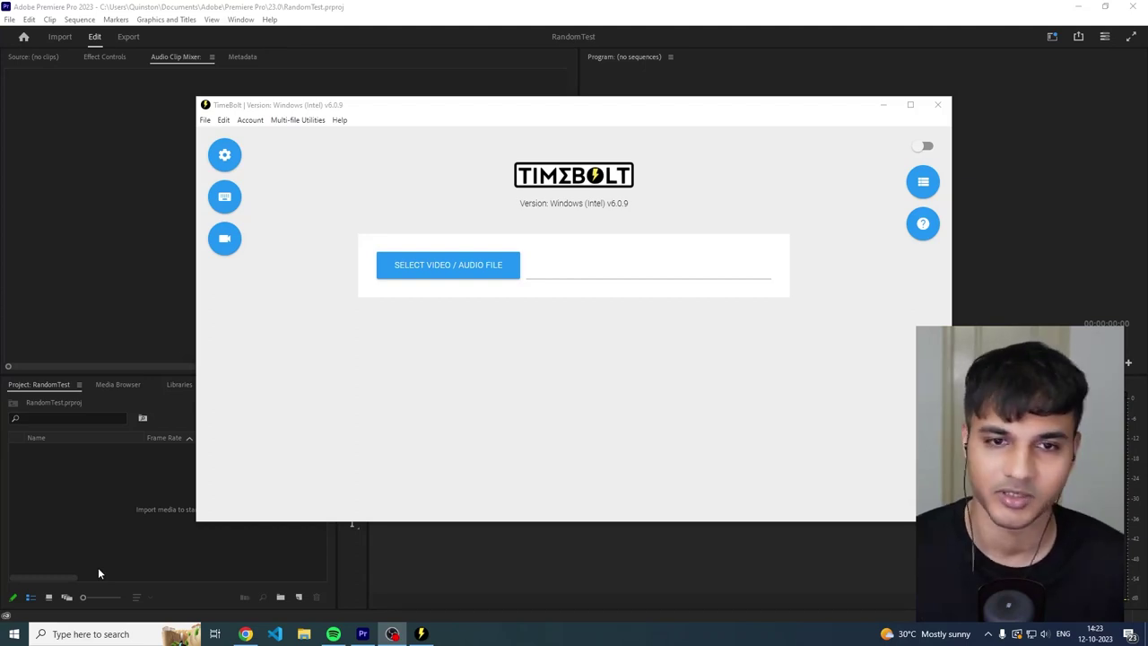
Load video.mp4 from the ffplayground folder into TimeBolt.
left_click(448, 265)
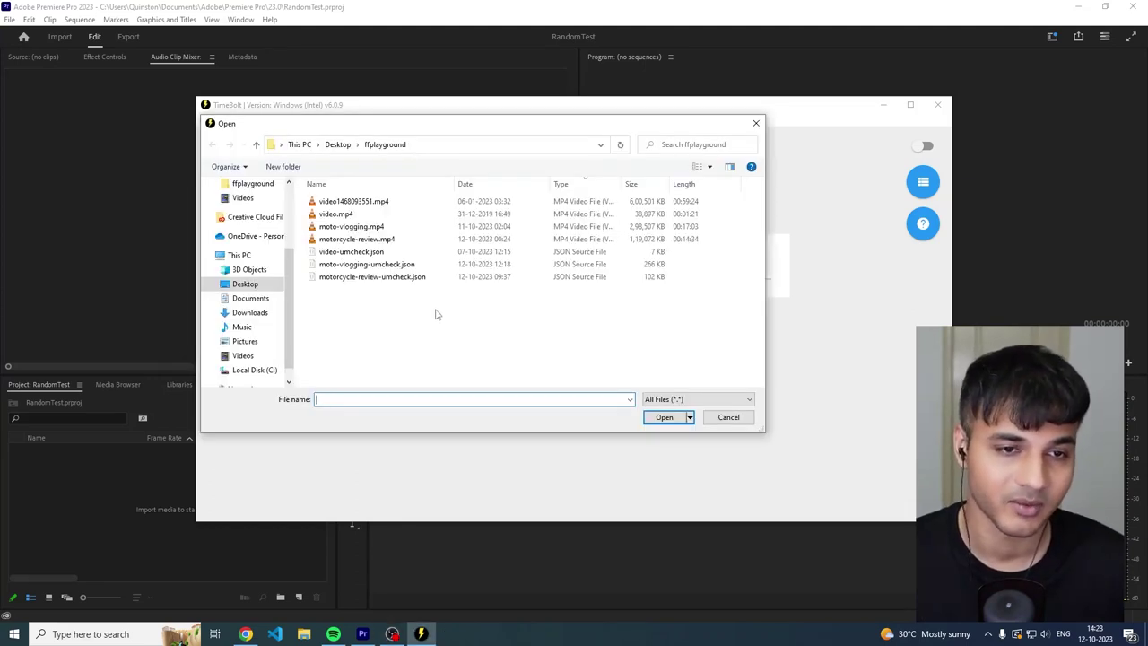
left_click(339, 214)
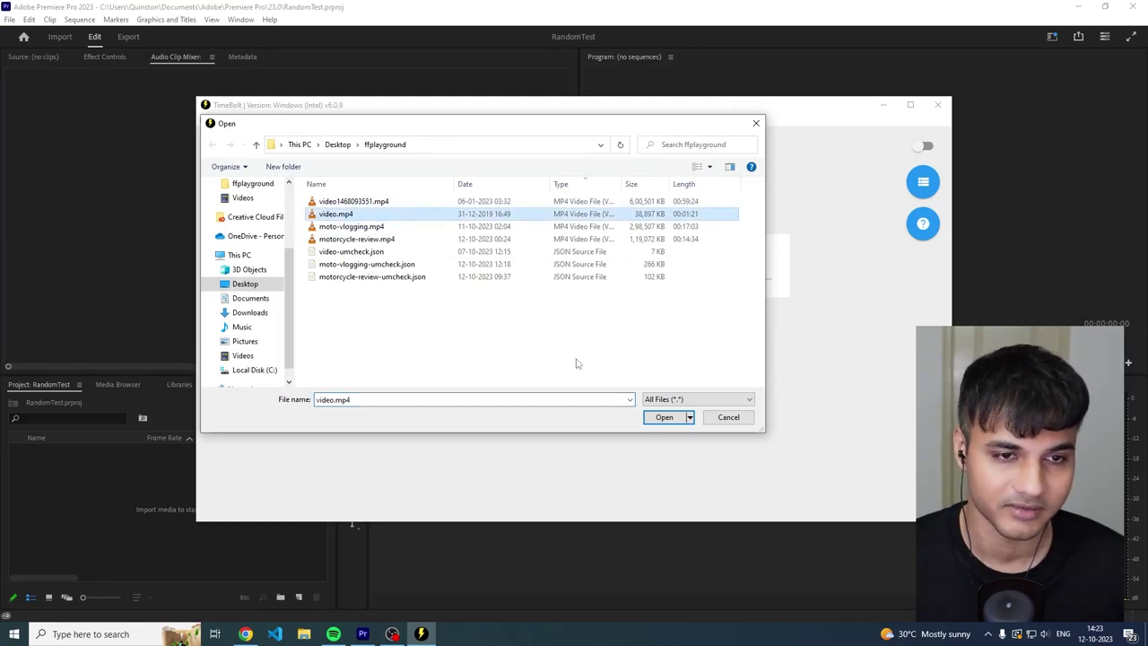
left_click(662, 418)
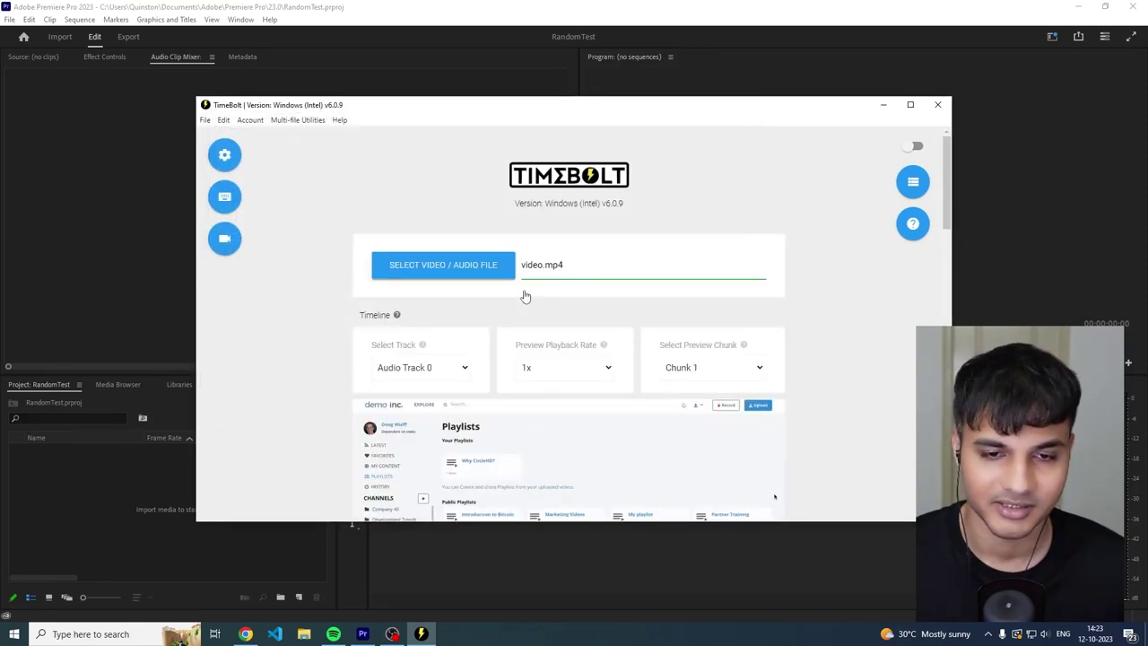
Review the waveform's silence cuts (output 51s) and select the silence filter dB value.
scroll(526, 296, "down", 2)
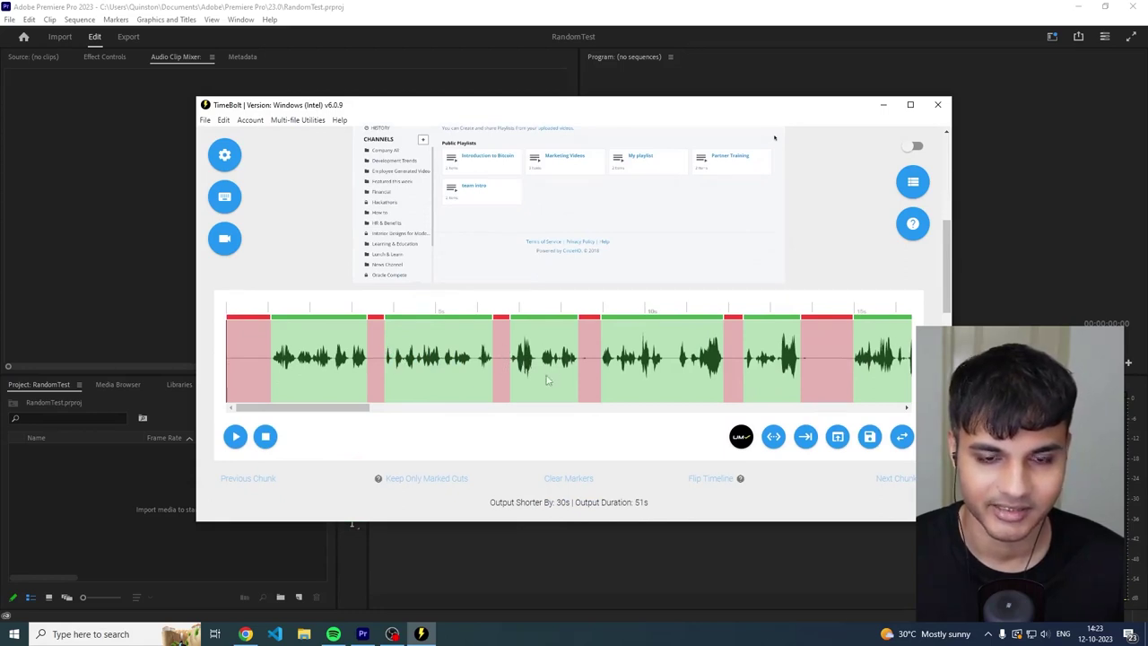
left_click_drag(362, 411, 498, 411)
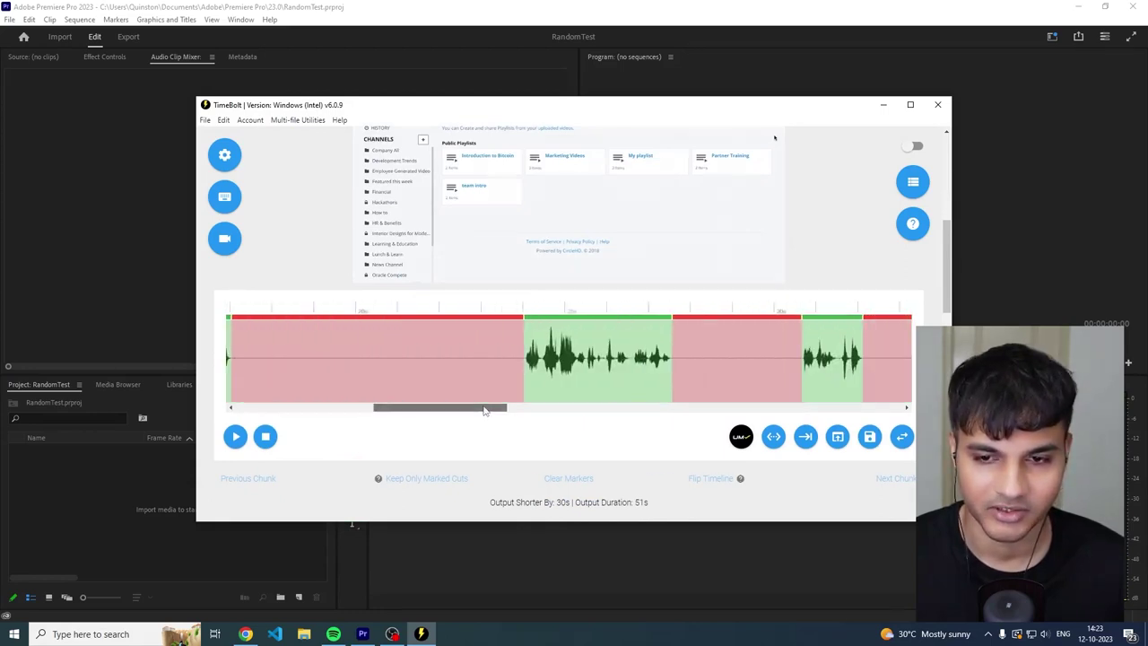
scroll(464, 374, "down", 5)
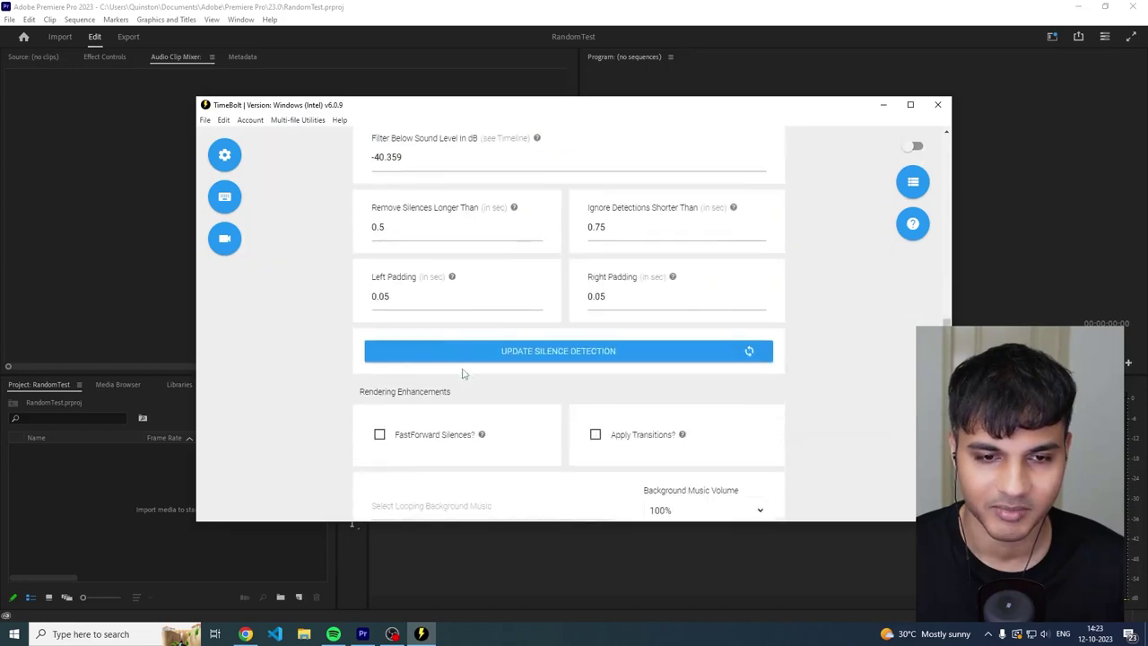
scroll(462, 297, "up", 1)
double_click(385, 217)
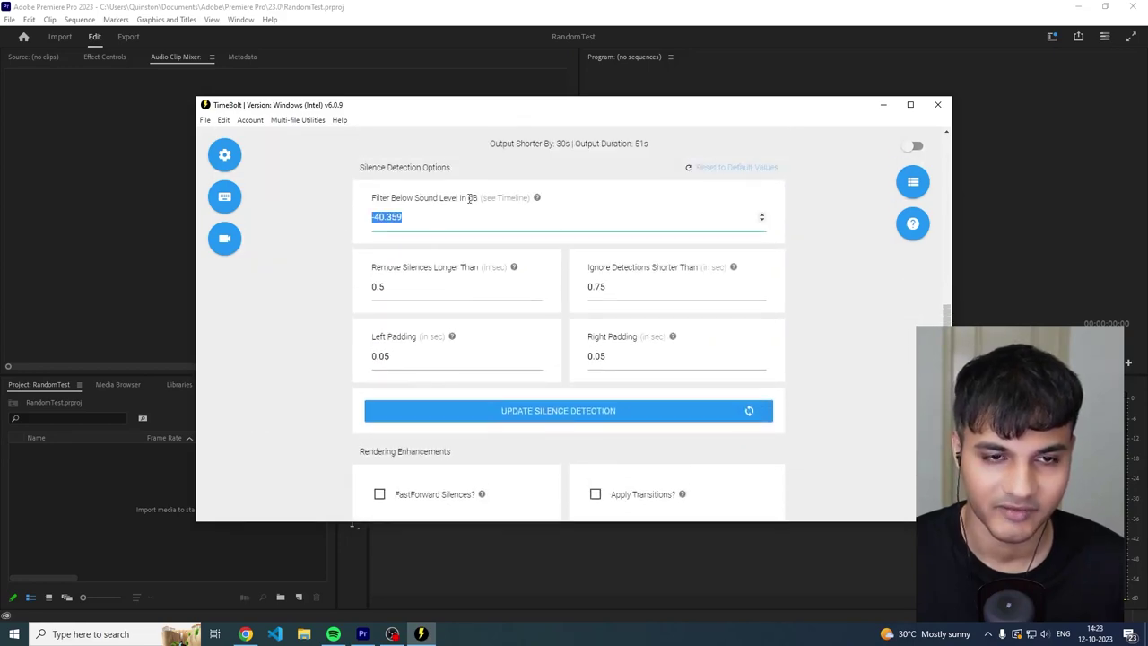
scroll(314, 385, "up", 5)
left_click_drag(397, 408, 241, 411)
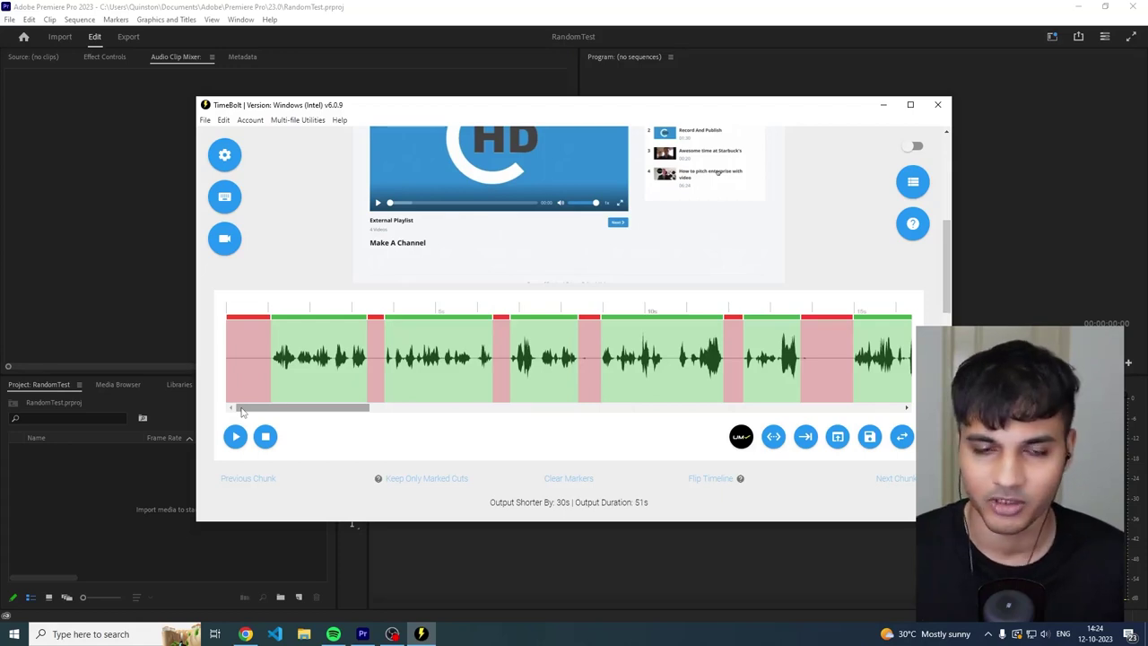
Open the Umcheck transcription notice, close it, and return to the top of the page.
left_click(740, 437)
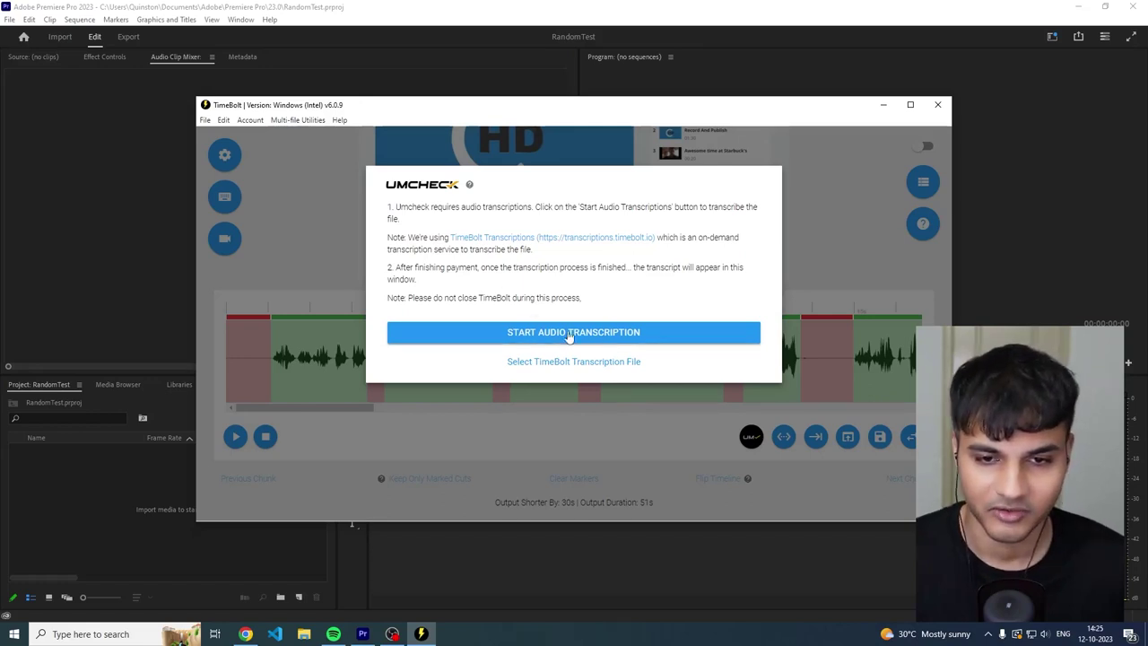
left_click(572, 428)
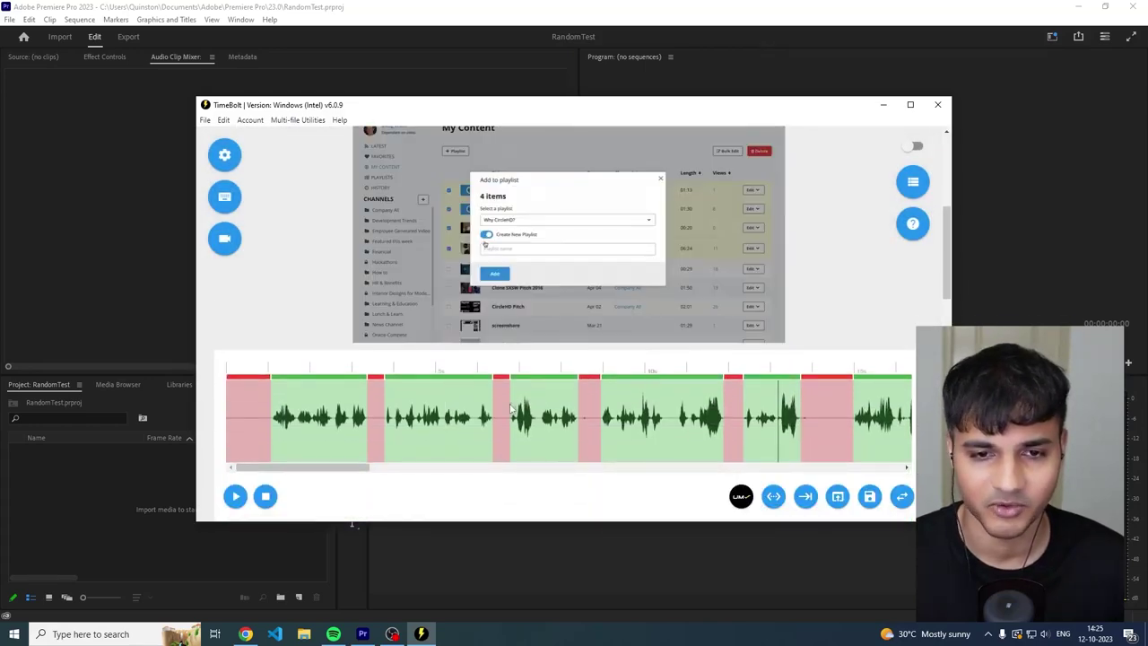
scroll(462, 394, "up", 3)
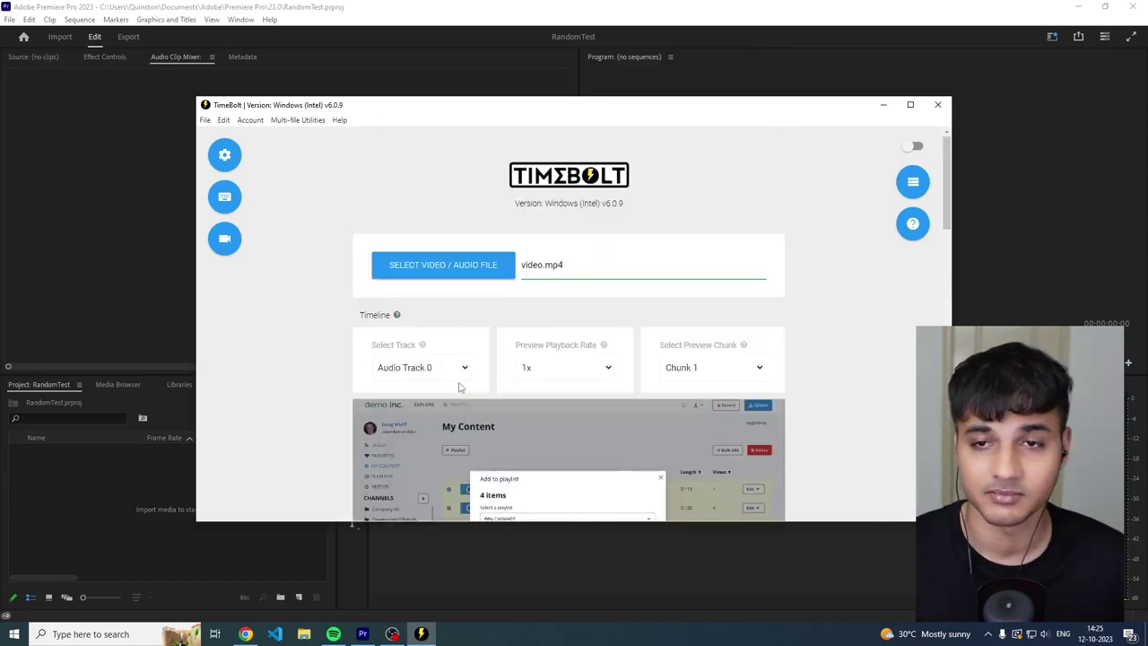
Load motorcycle-review.mp4 and scroll its waveform, now cut 1m 40s shorter to 12m 54s.
left_click(457, 281)
left_click(369, 240)
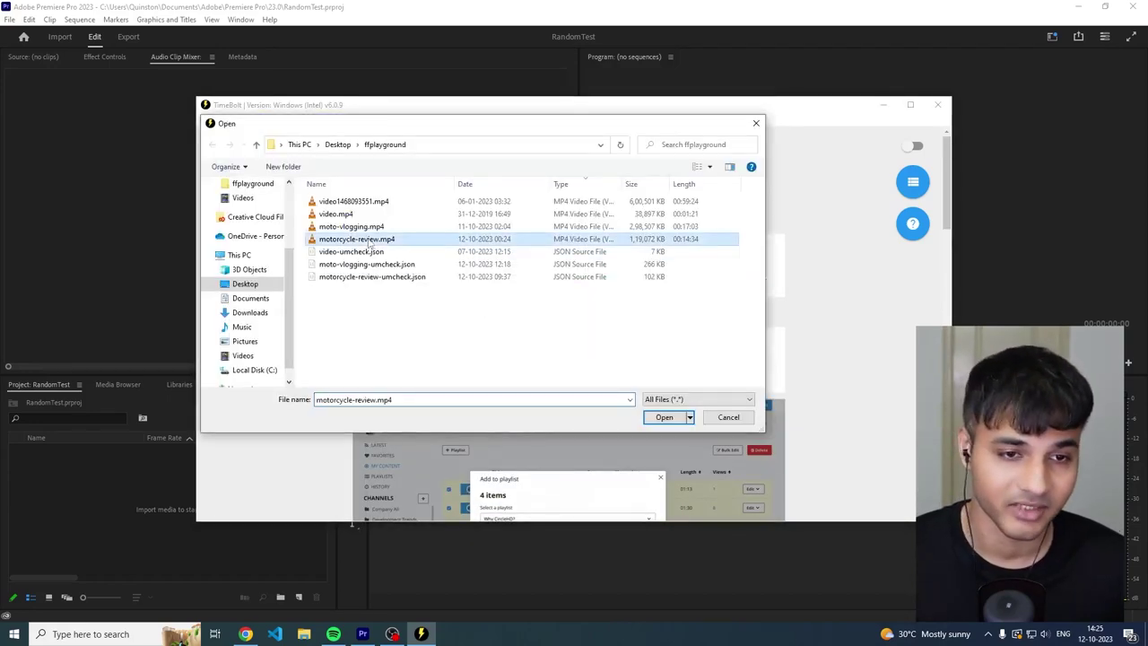
left_click(662, 420)
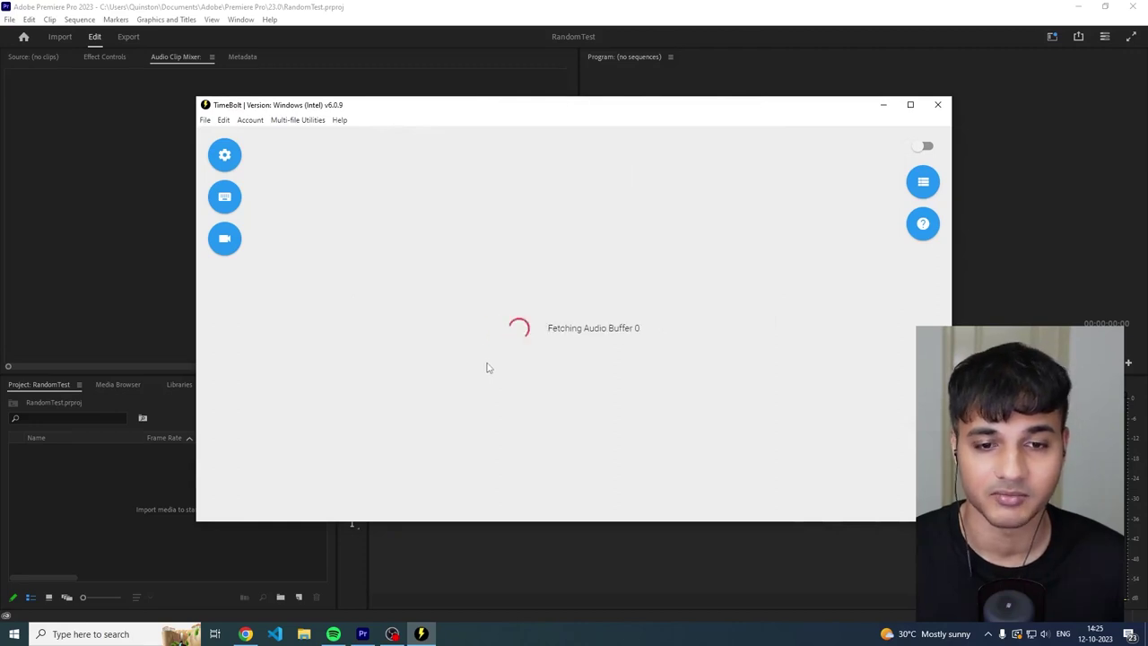
scroll(489, 365, "up", 5)
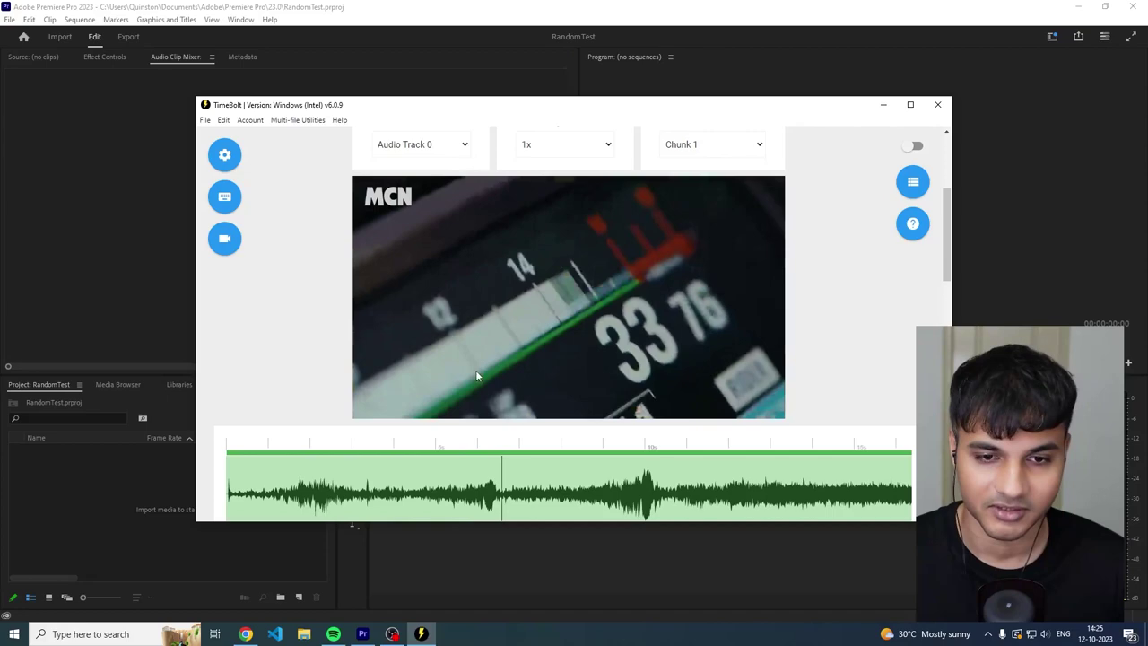
scroll(475, 356, "down", 1)
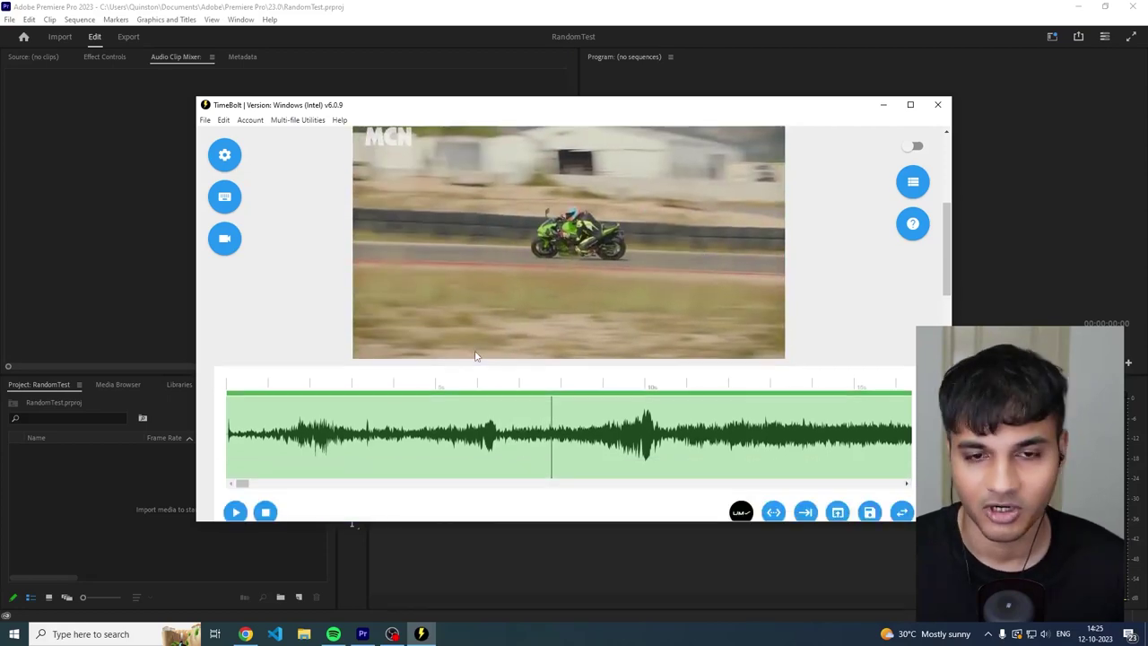
scroll(475, 356, "down", 1)
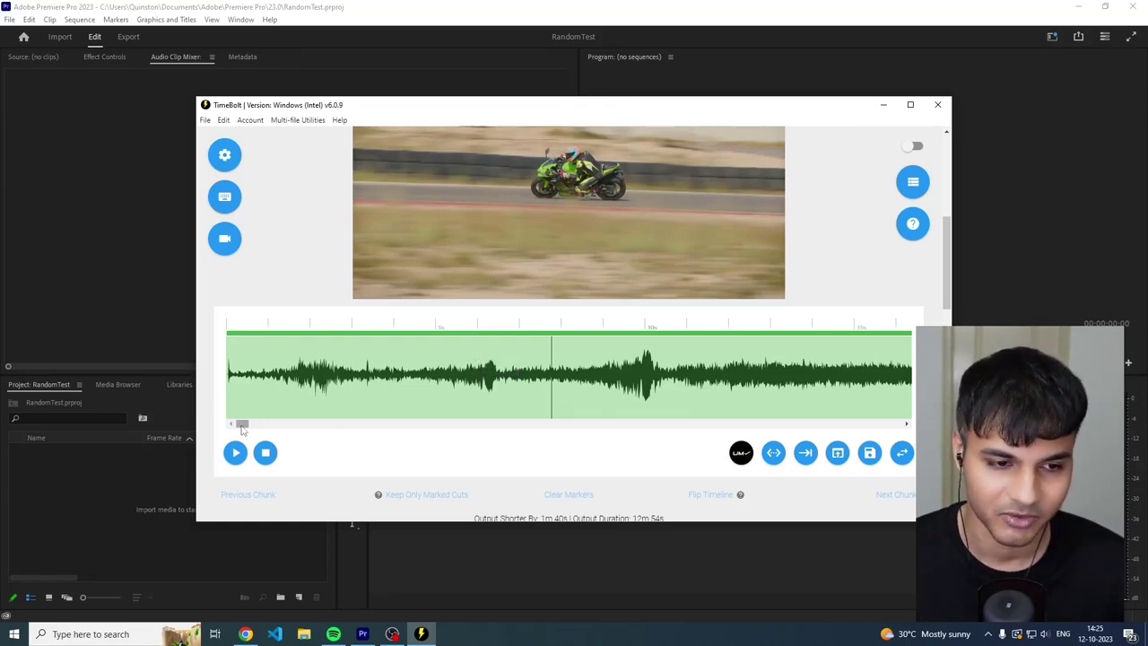
mouse_move(241, 429)
left_mouse_down()
mouse_move(285, 431)
mouse_move(254, 429)
left_mouse_up()
left_click(224, 154)
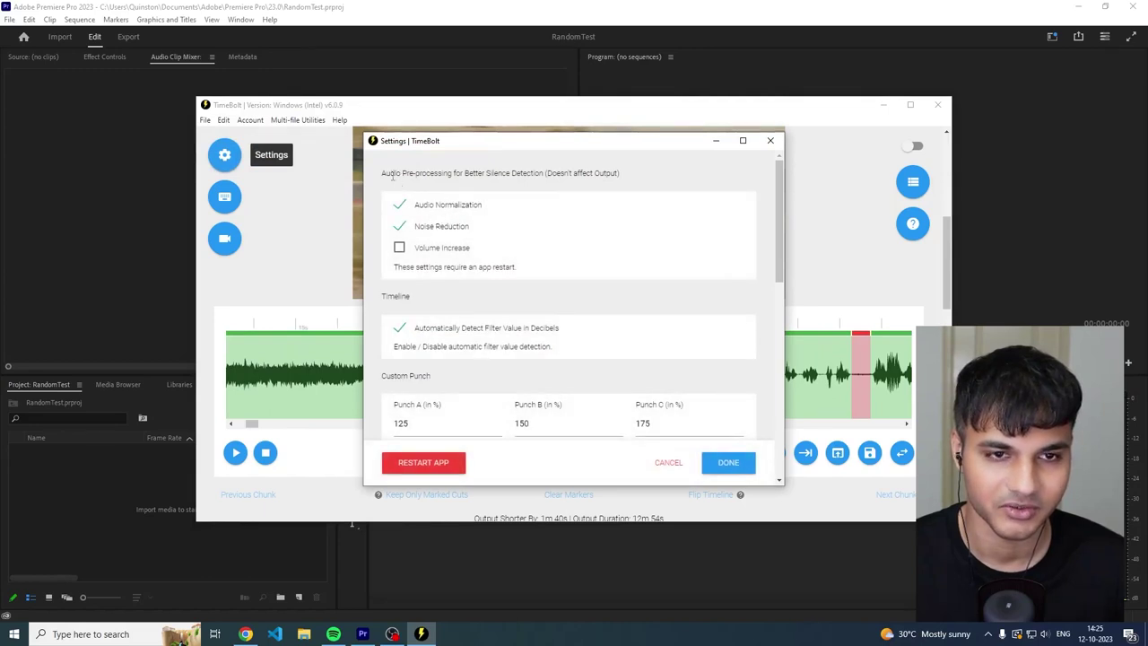
left_click_drag(392, 175, 536, 173)
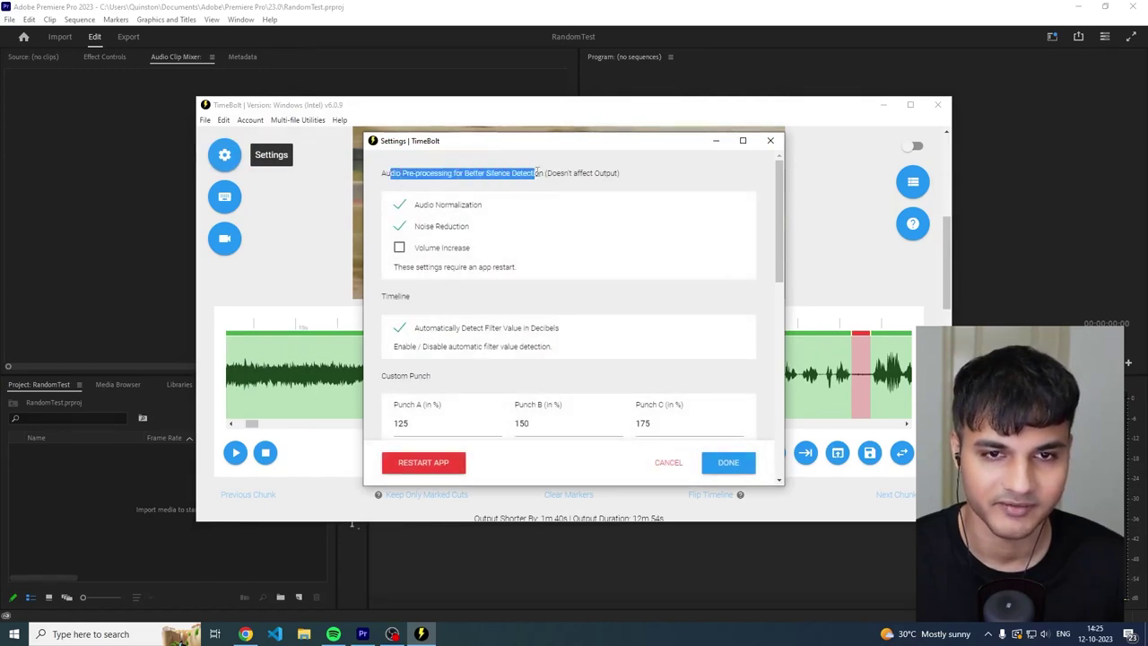
left_click(485, 171)
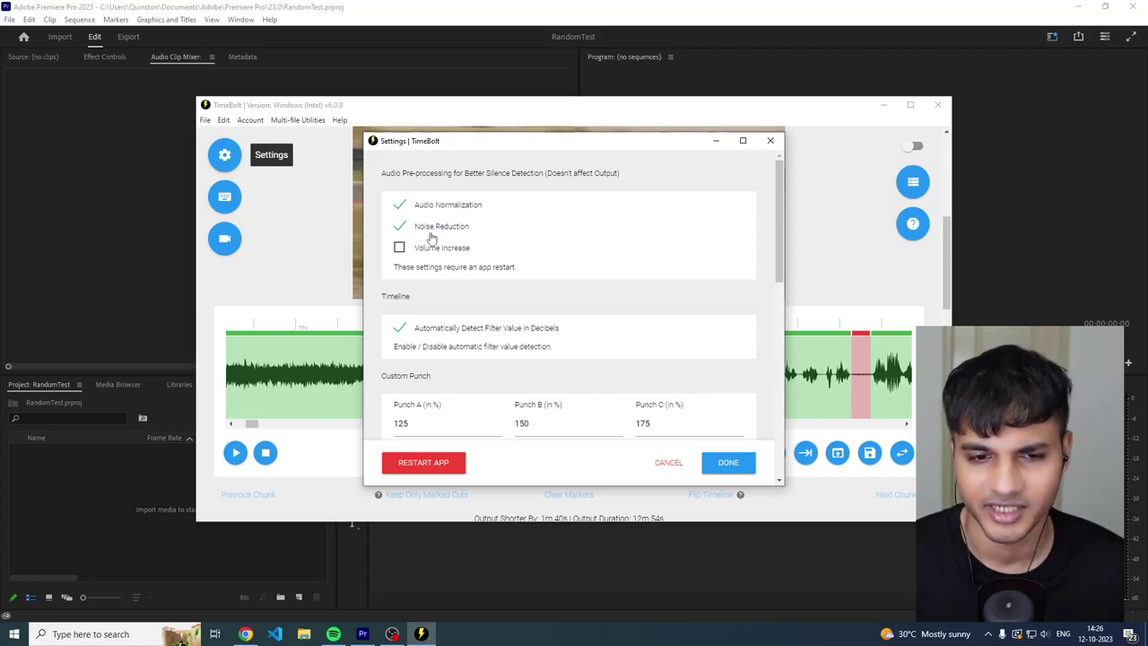
left_click(270, 321)
scroll(270, 321, "down", 1)
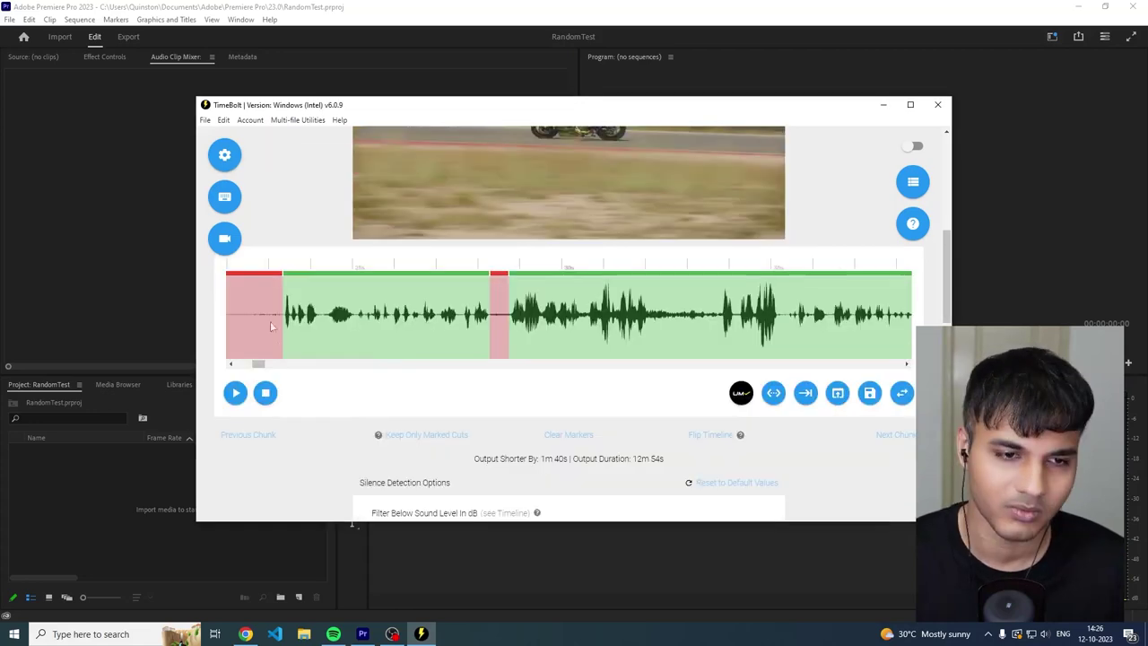
Preview several points along the motorcycle review timeline, then bring up the Umcheck transcription notice.
left_click(404, 321)
scroll(357, 307, "down", 2)
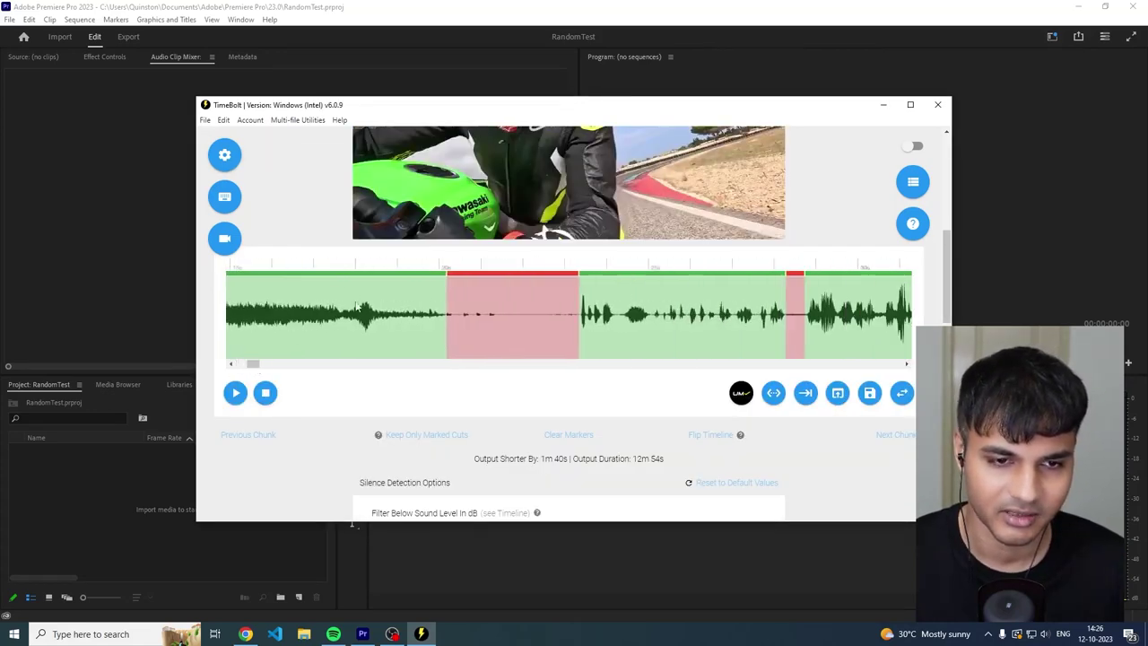
left_click(286, 321)
scroll(359, 314, "down", 2)
left_click(442, 324)
scroll(442, 320, "up", 1)
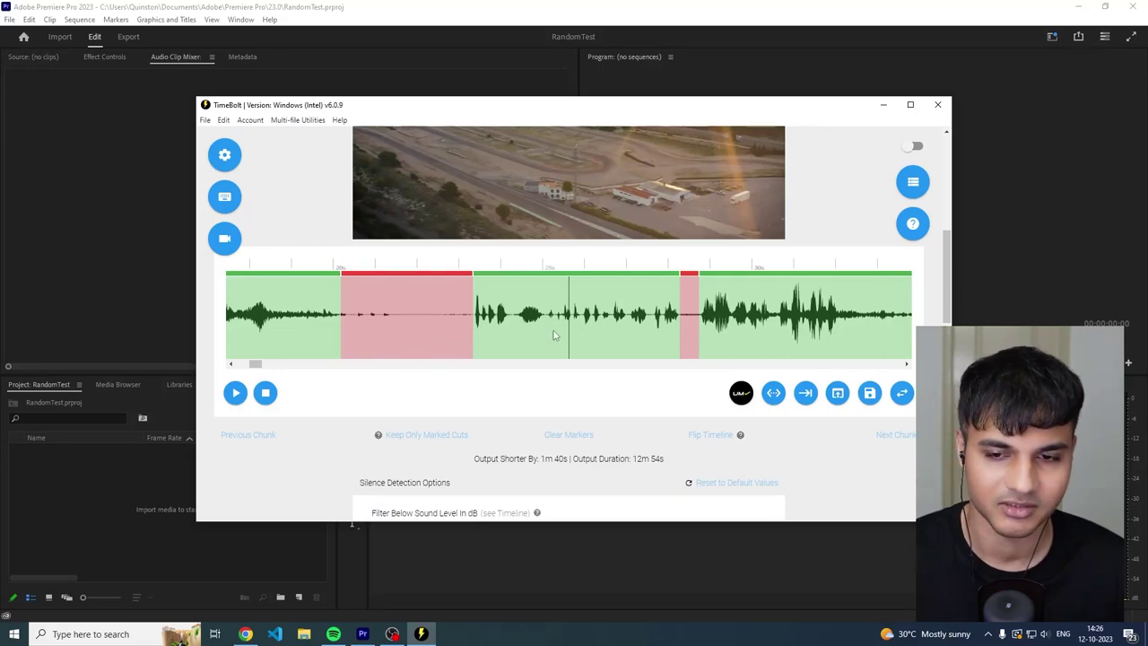
left_click(741, 393)
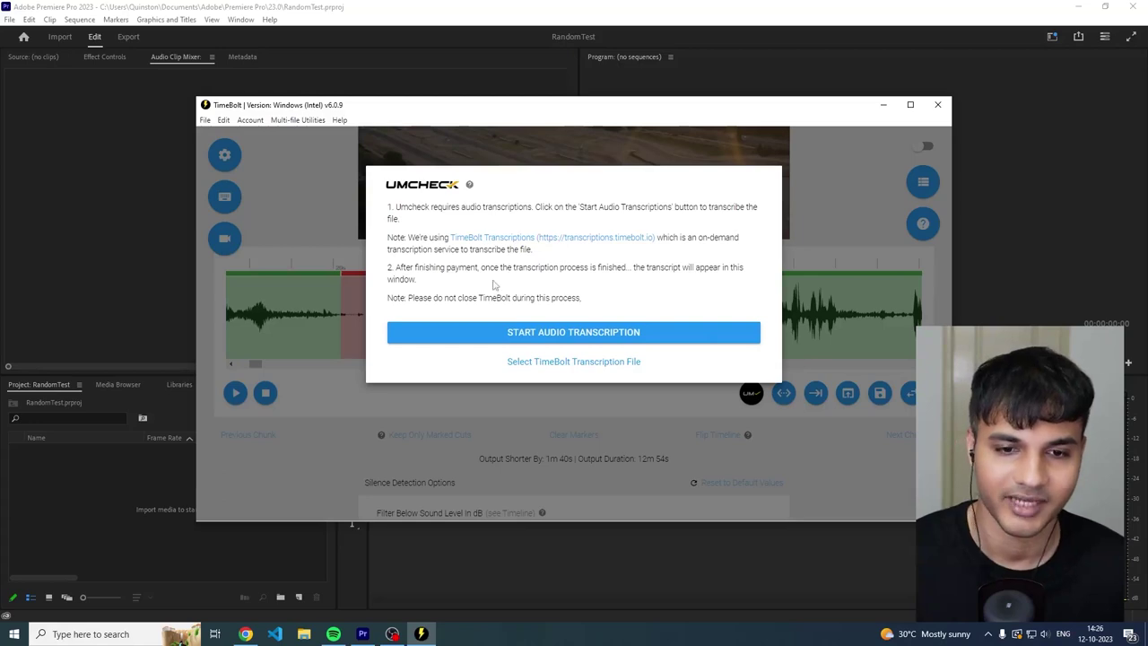
key("Escape")
left_click_drag(267, 363, 261, 366)
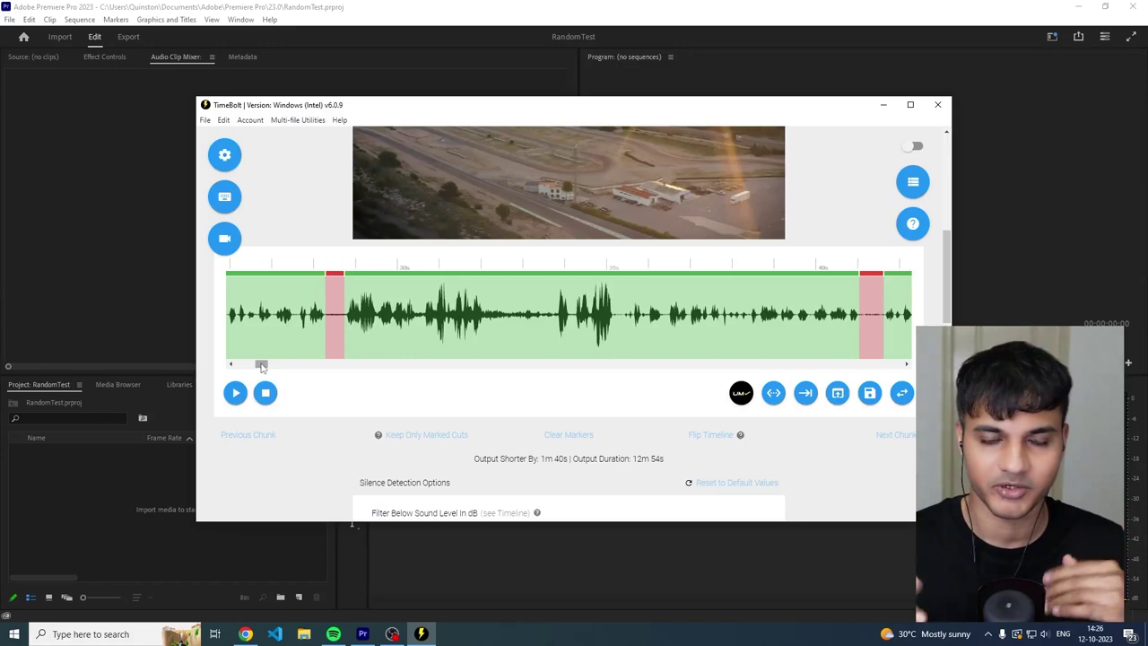
left_click_drag(261, 366, 248, 364)
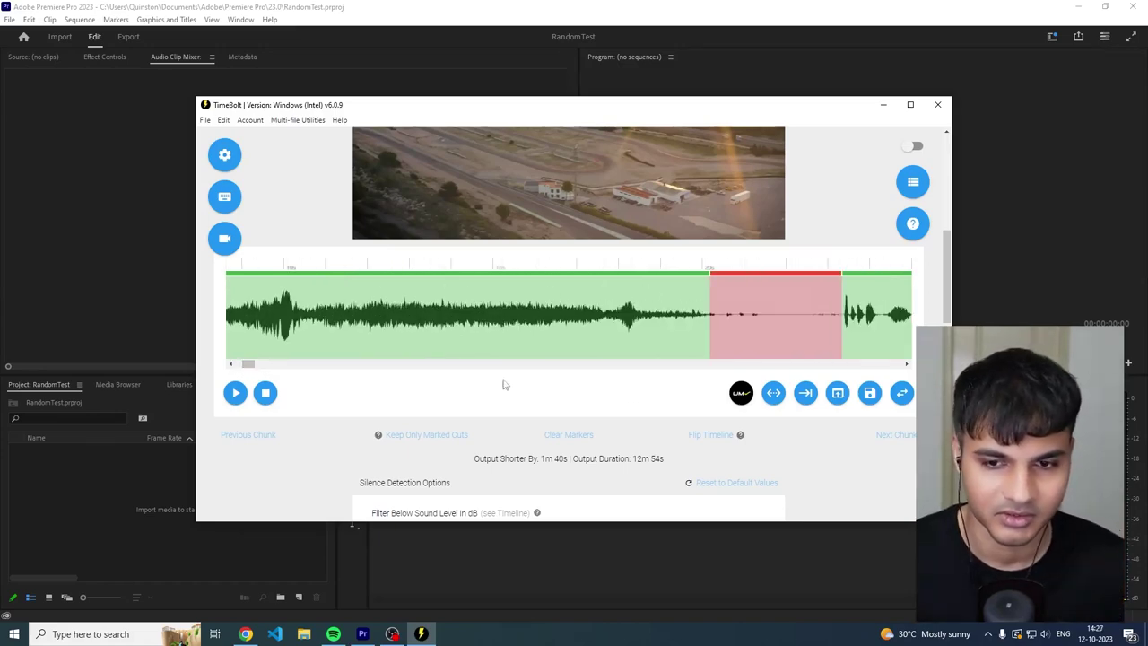
left_click(740, 392)
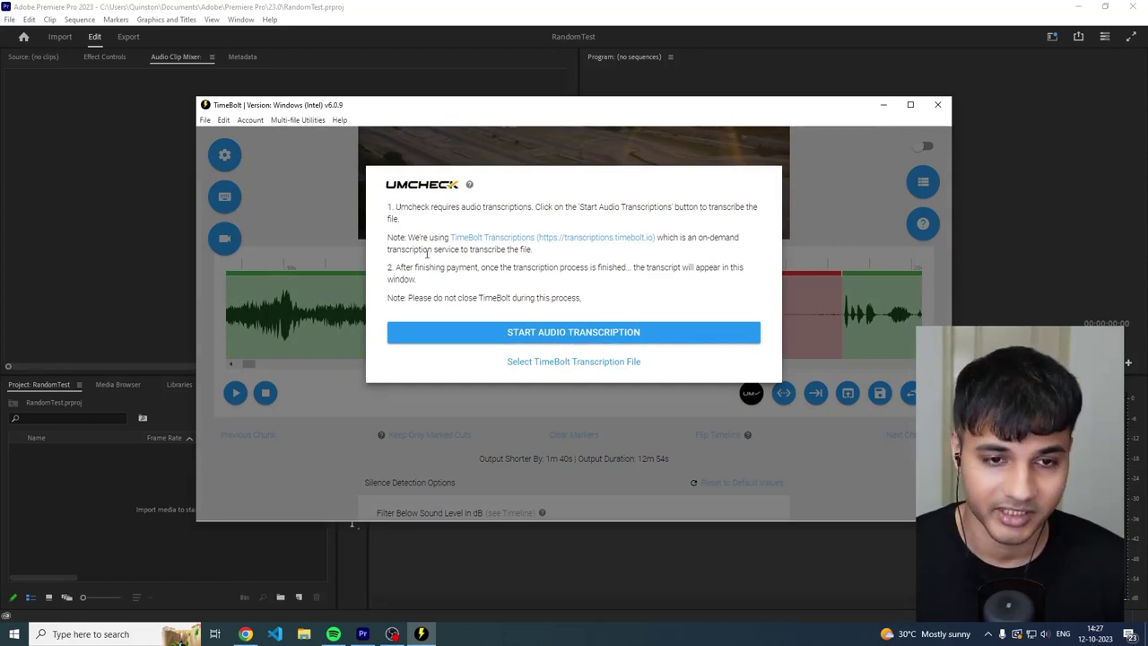
left_click_drag(423, 238, 679, 239)
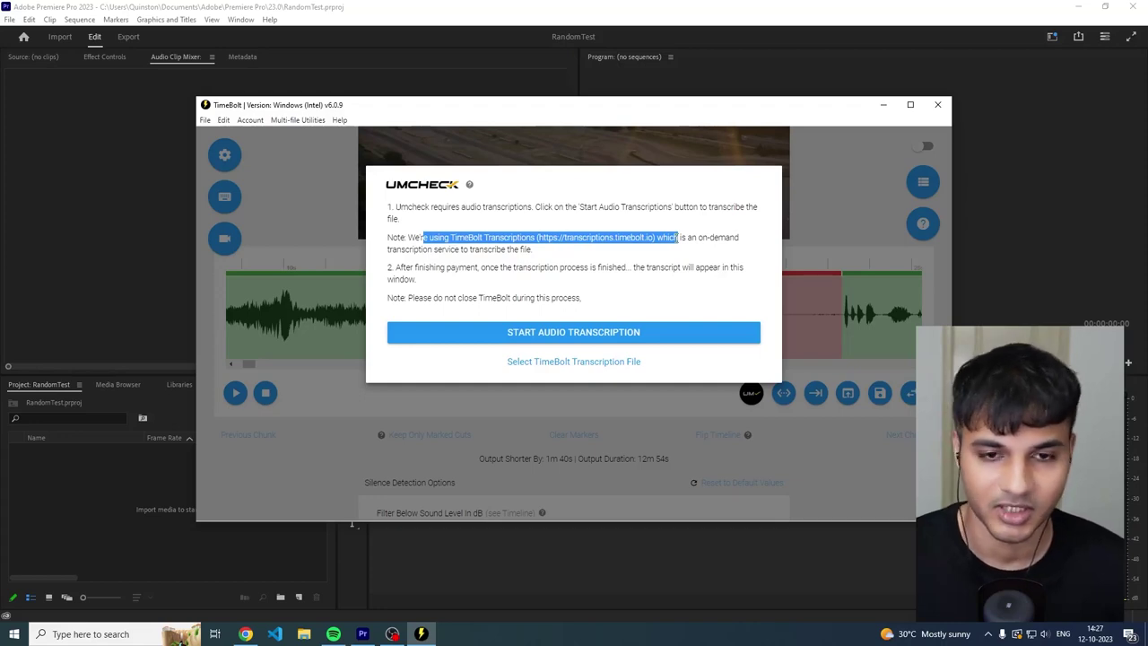
left_click(632, 291)
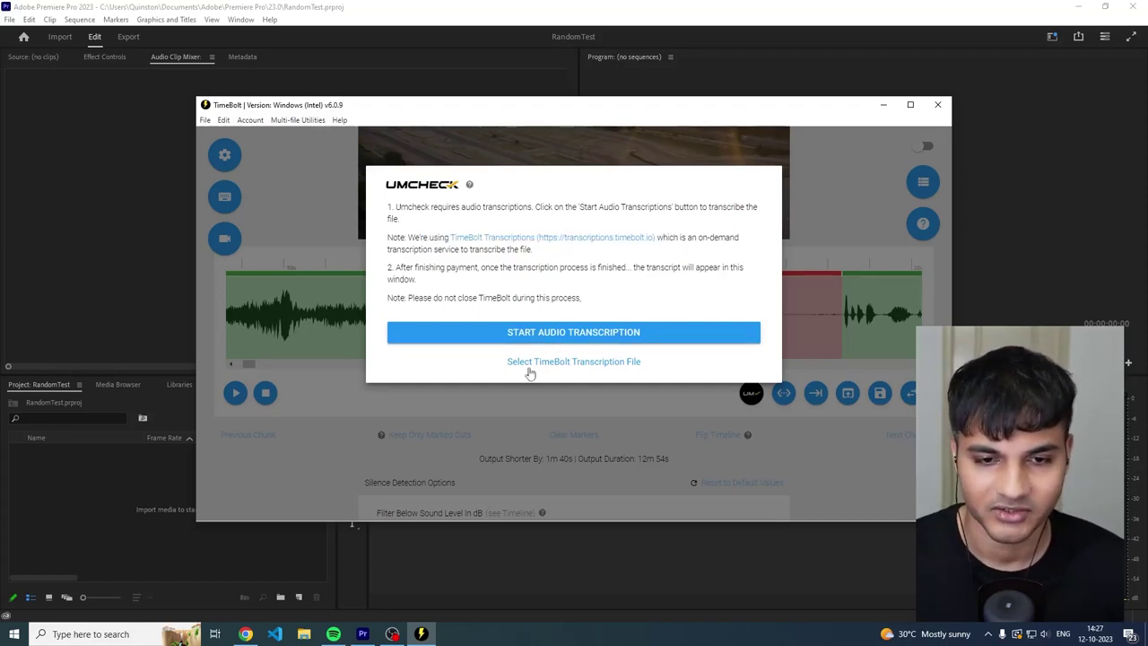
Load motorcycle-review-umcheck.json into Umcheck and highlight the filler phrases in the word list.
left_click(574, 367)
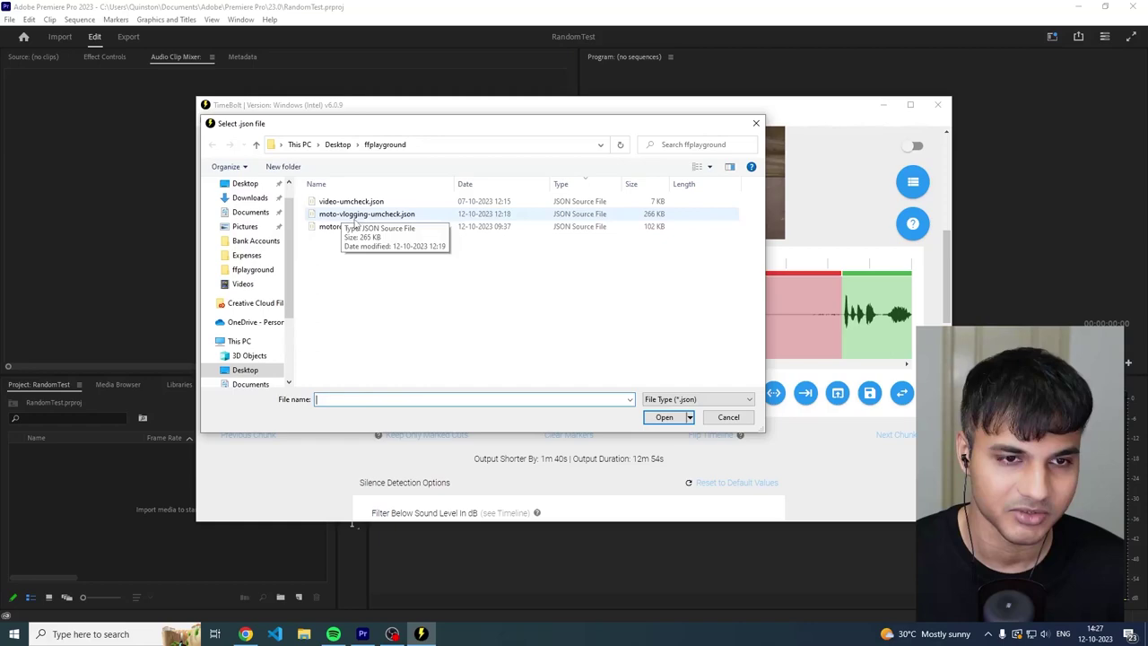
left_click(396, 228)
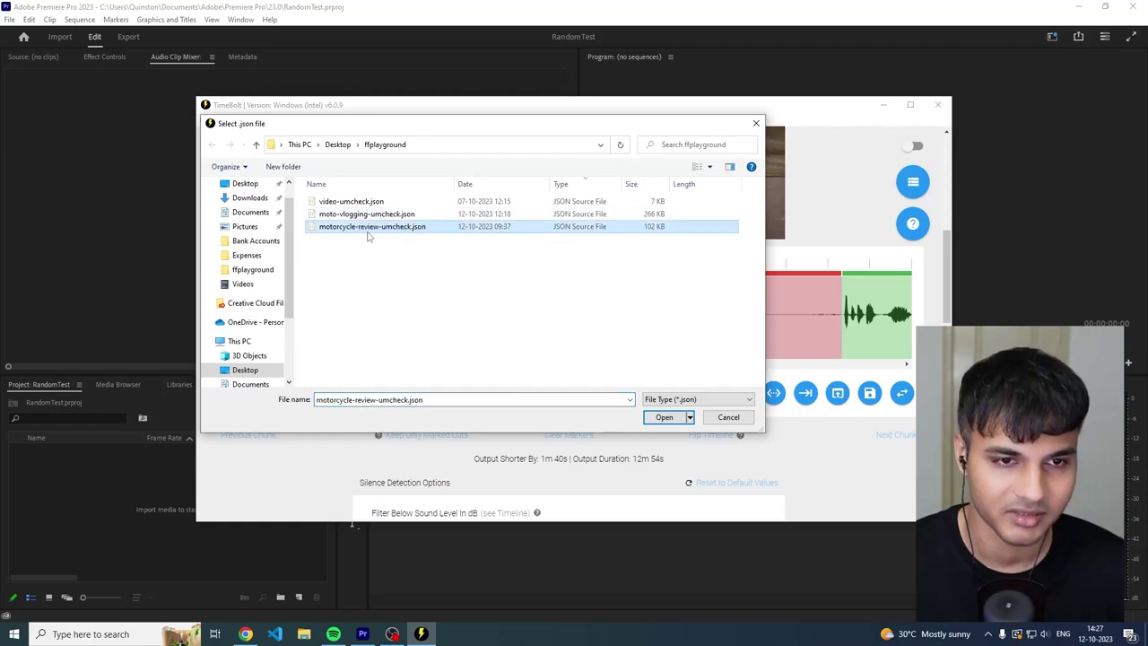
left_click(662, 417)
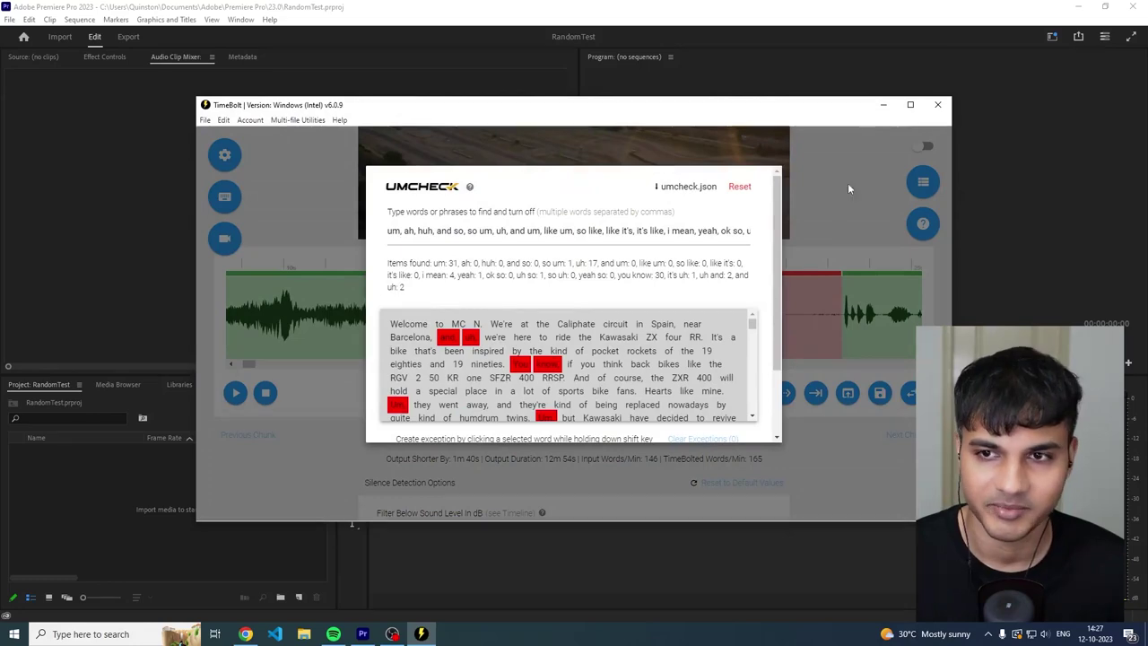
left_click(910, 105)
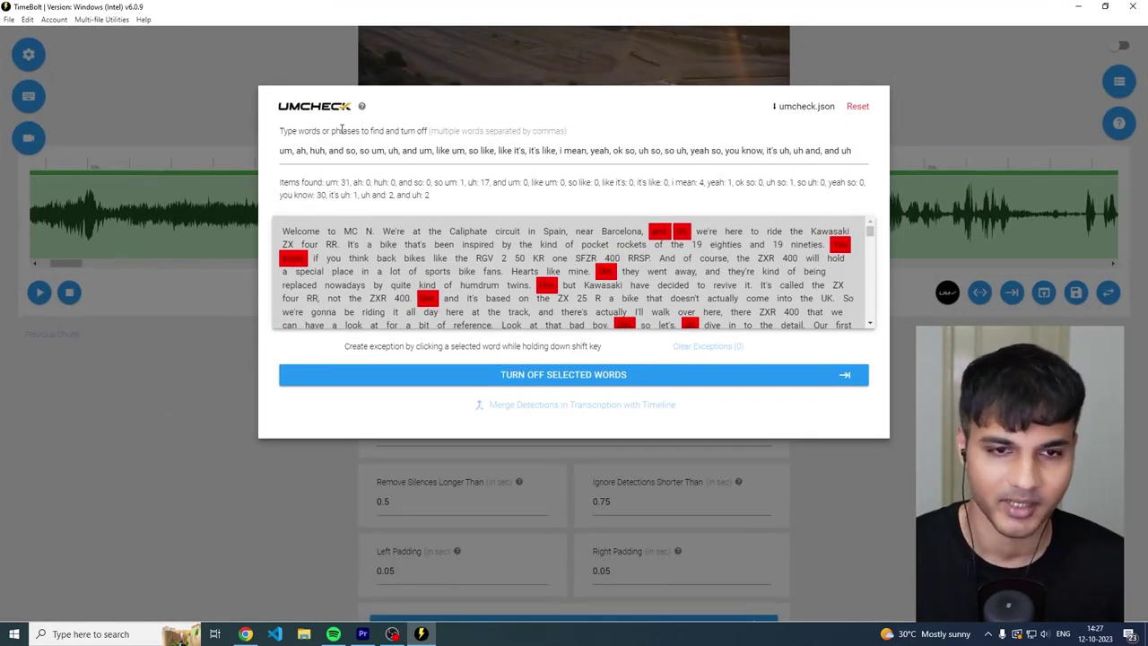
left_click_drag(296, 149, 707, 151)
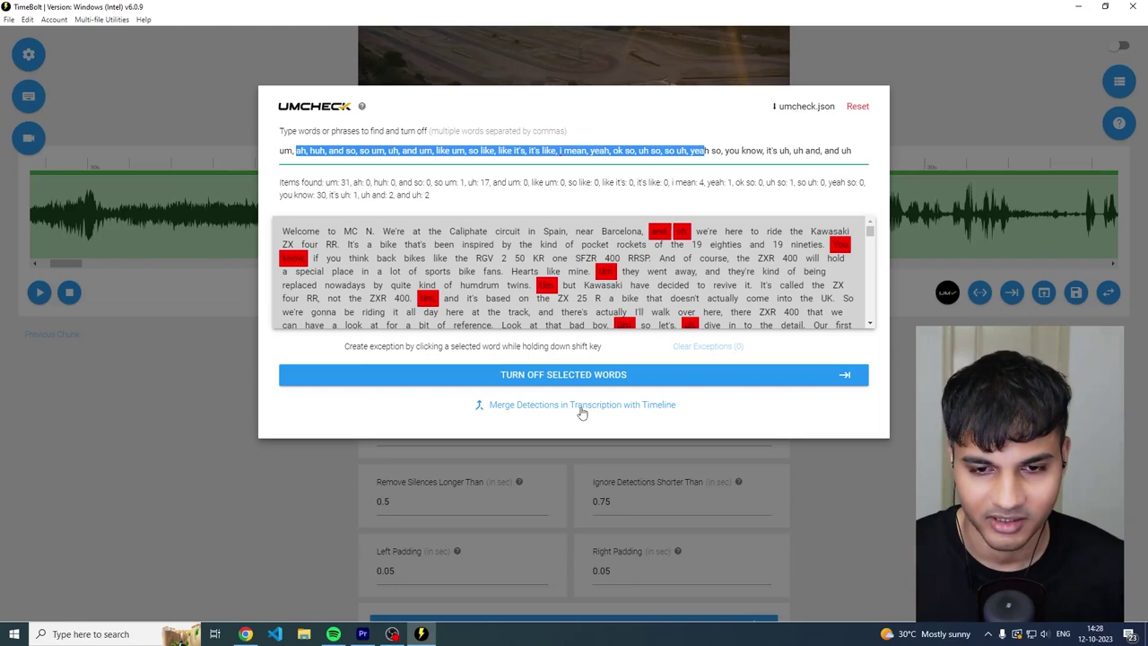
Merge the transcript's filler-word detections into the timeline as cuts.
left_click(582, 405)
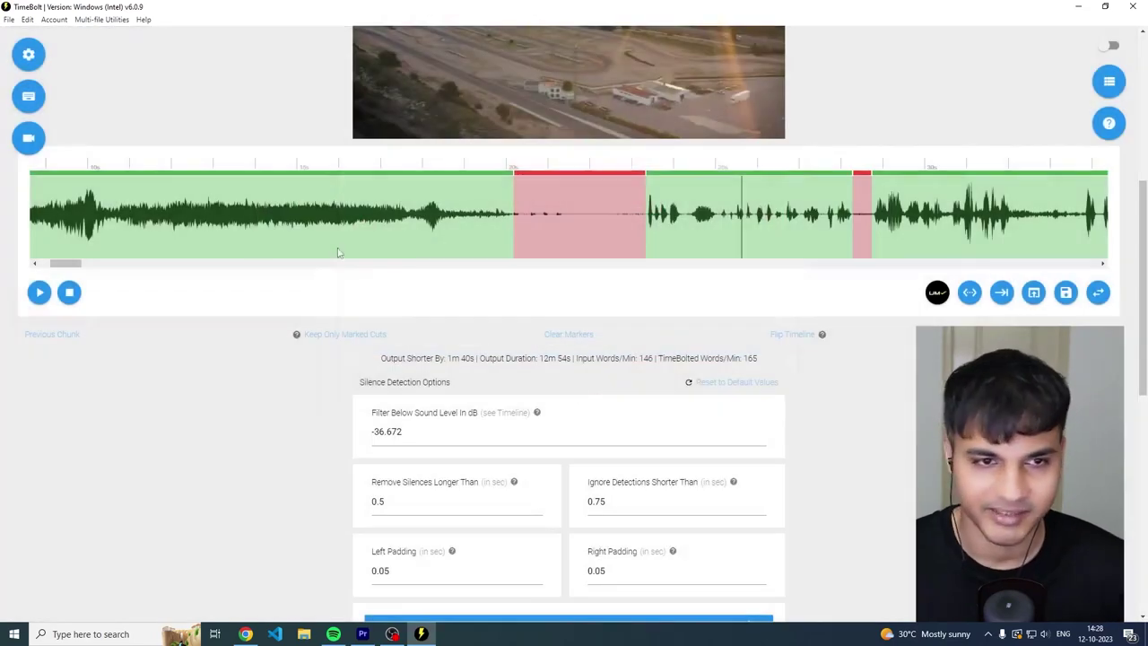
left_click(240, 231)
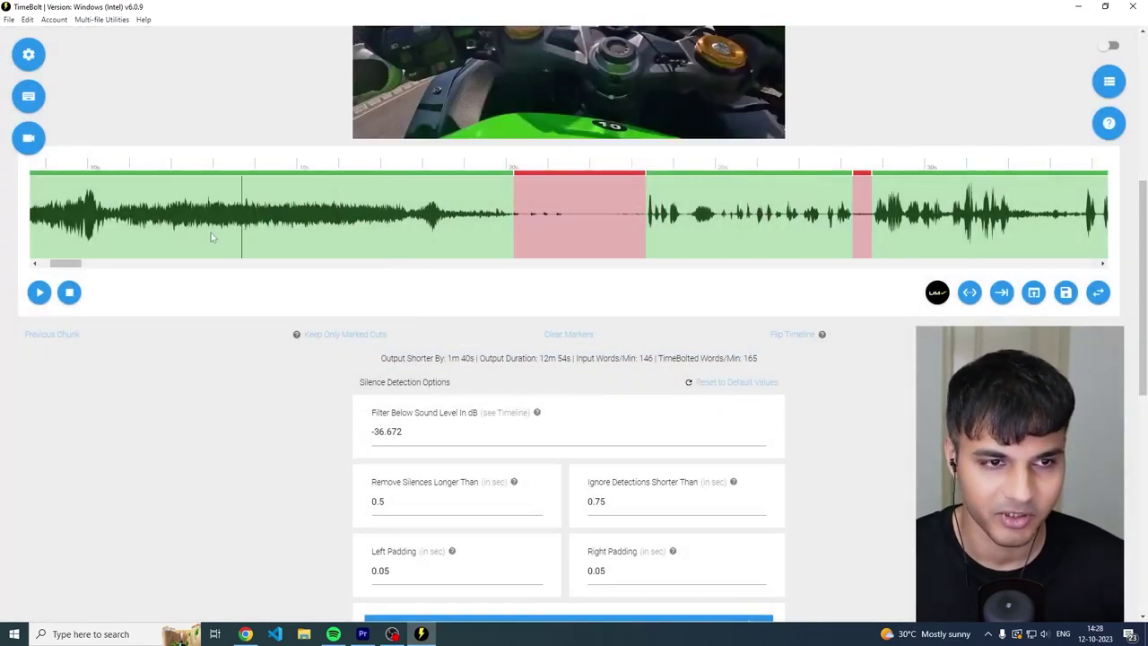
left_click(937, 291)
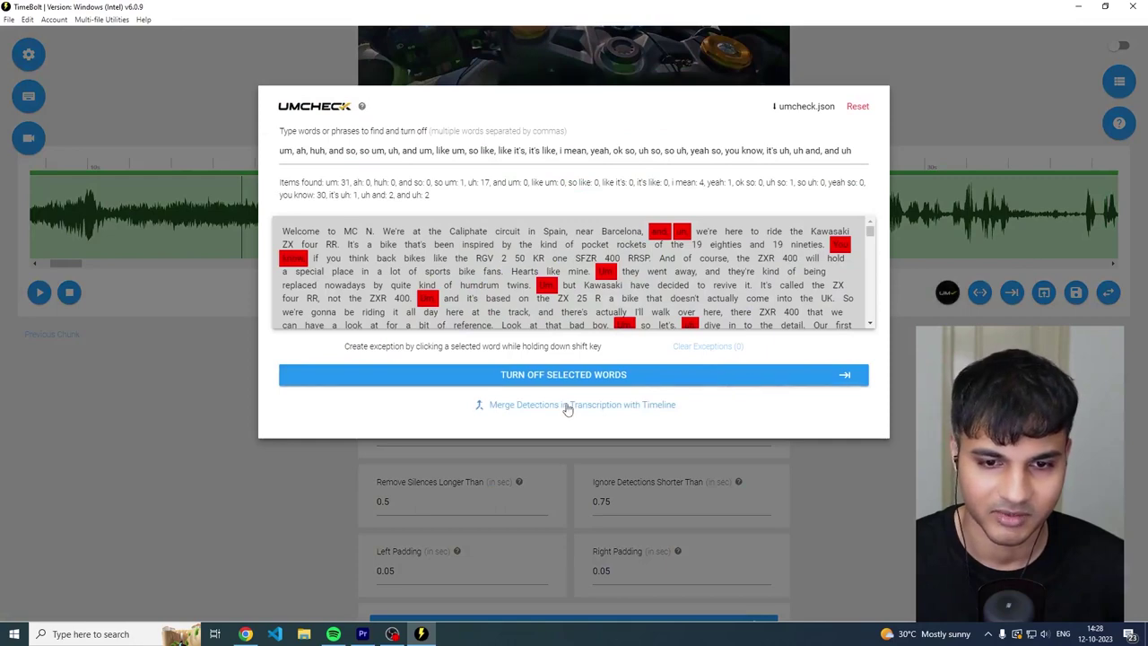
Merge the filler detections and scroll the timeline to inspect the 4m 47s of red cuts.
left_click(570, 408)
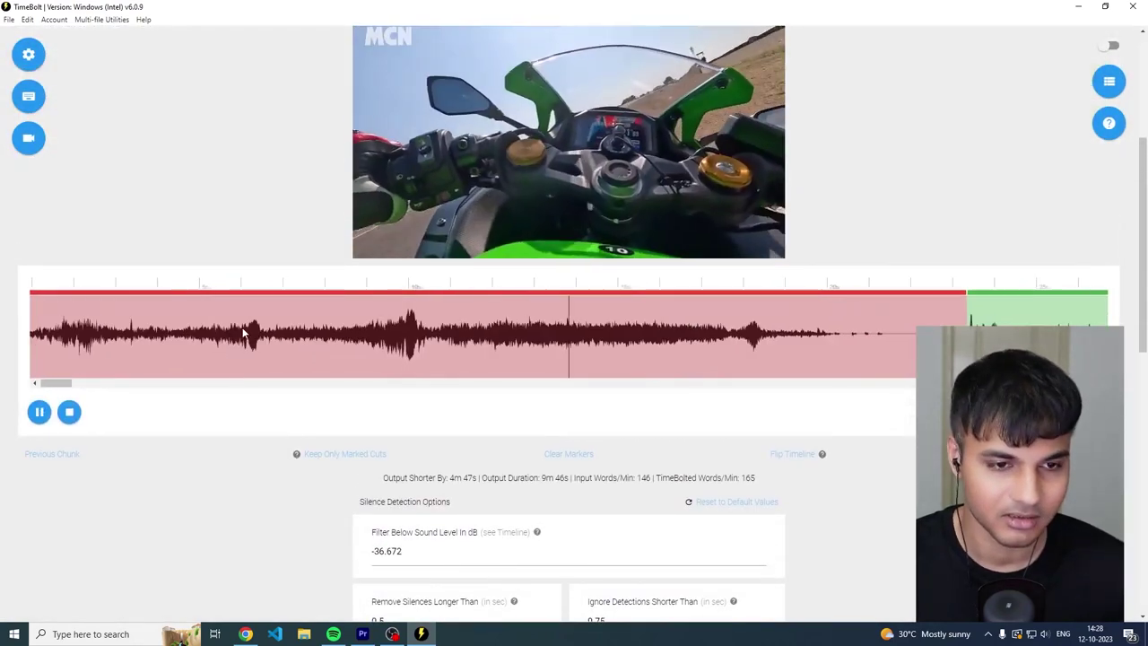
left_click_drag(73, 384, 200, 385)
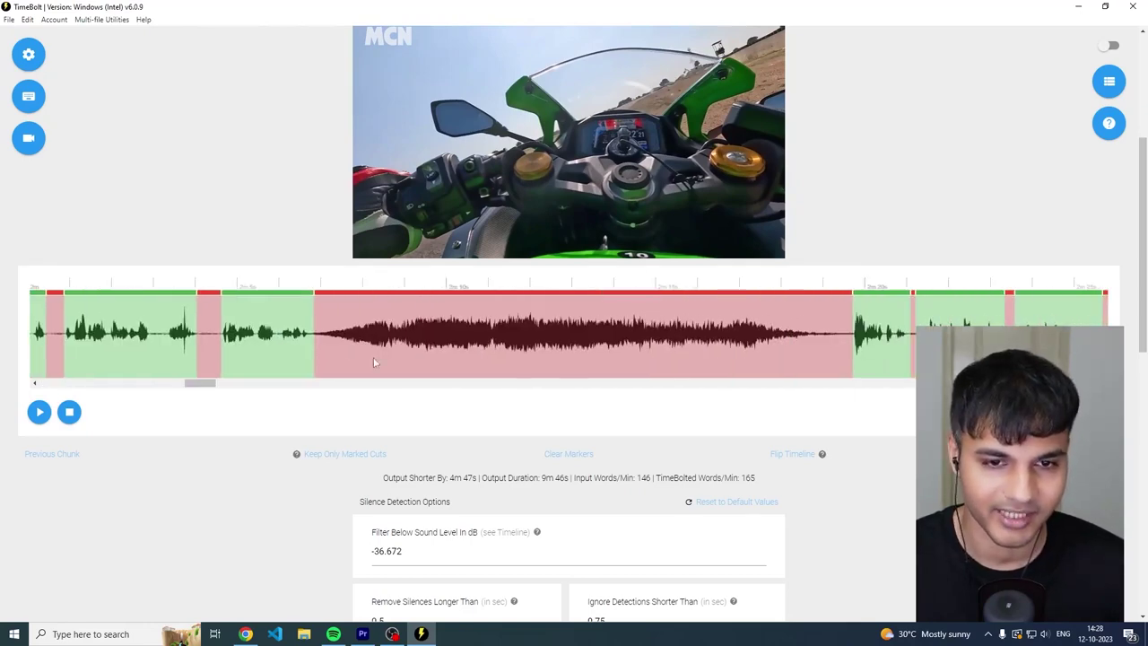
scroll(314, 370, "right", 6)
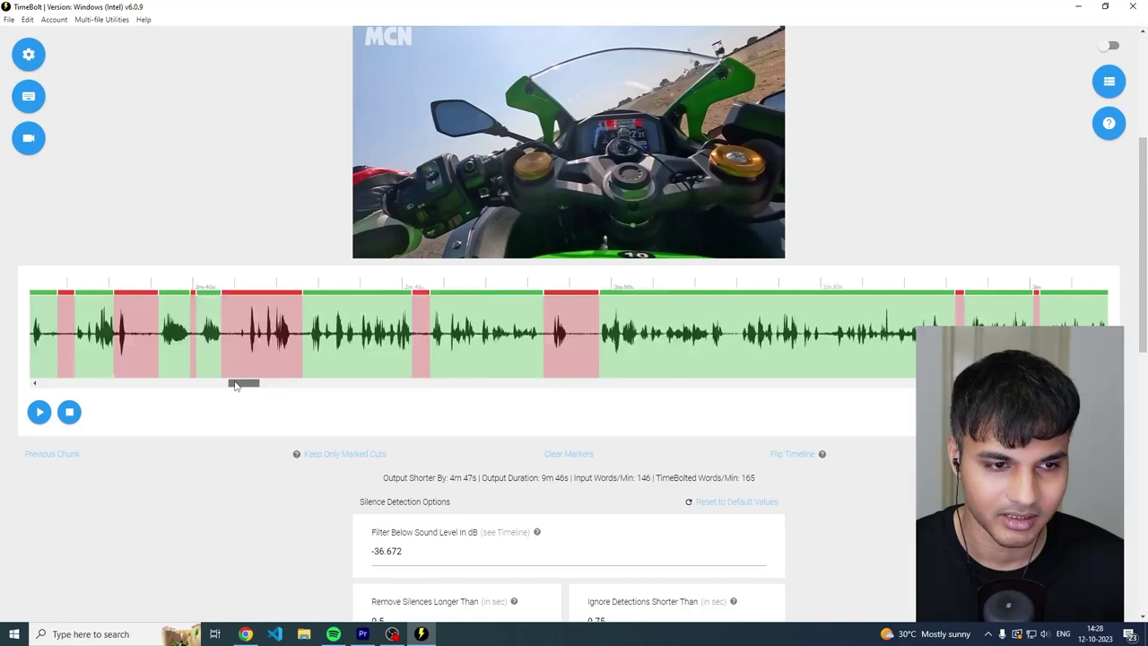
left_click_drag(251, 383, 57, 386)
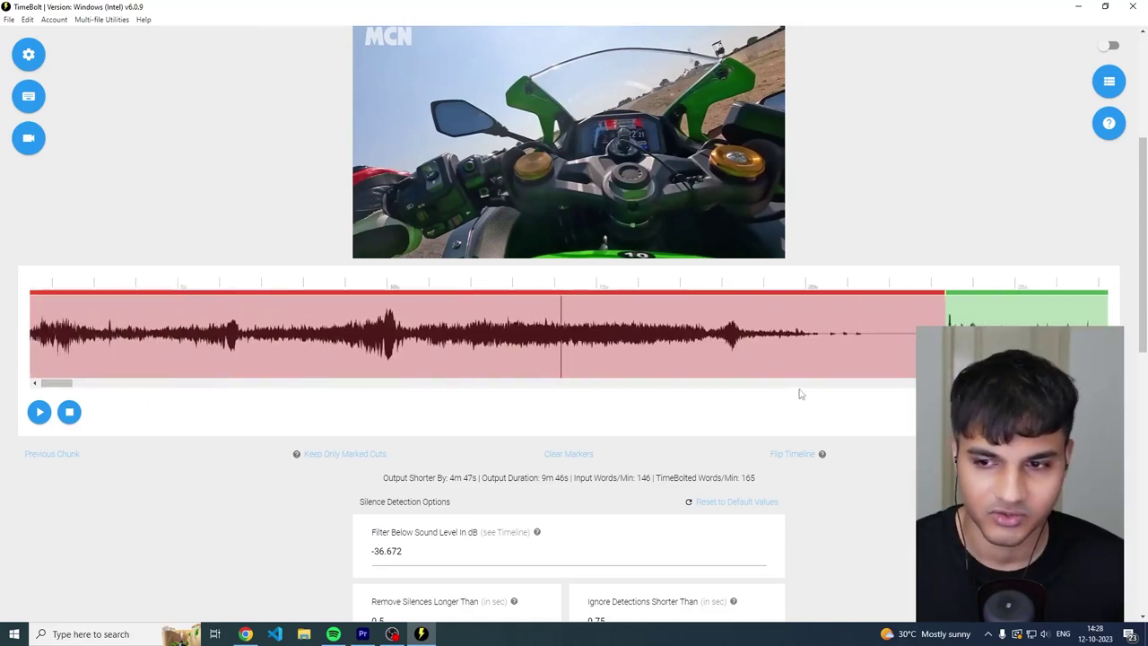
Turn off the marked filler words in Umcheck, cutting the output to 9m 17s.
left_click(933, 411)
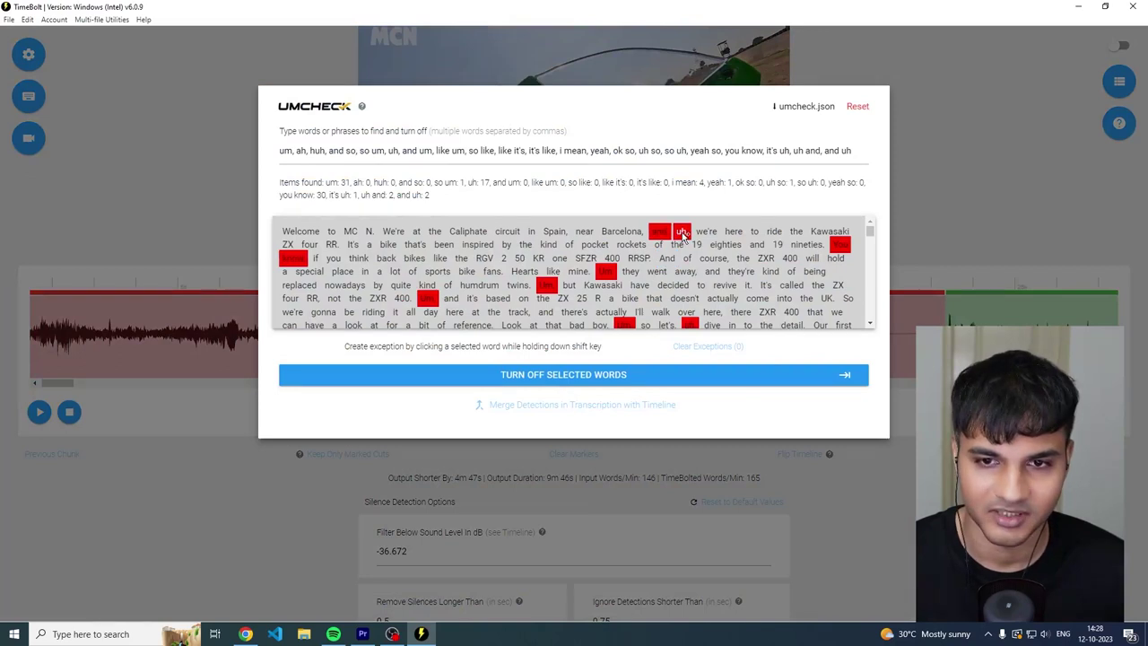
scroll(583, 296, "down", 1)
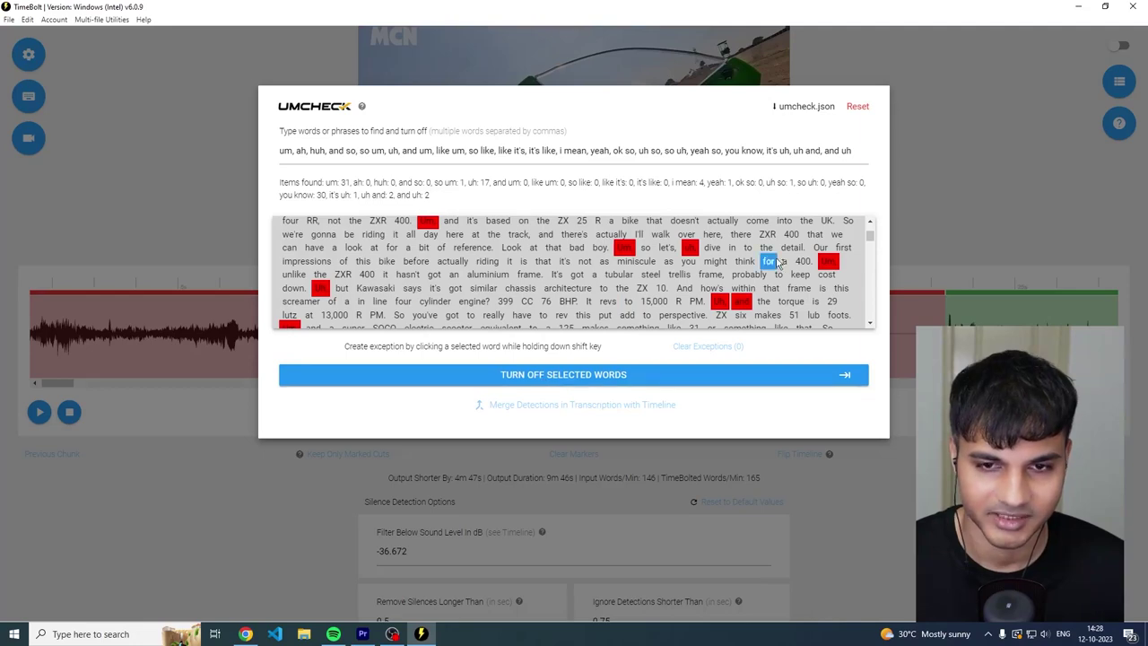
left_click(576, 381)
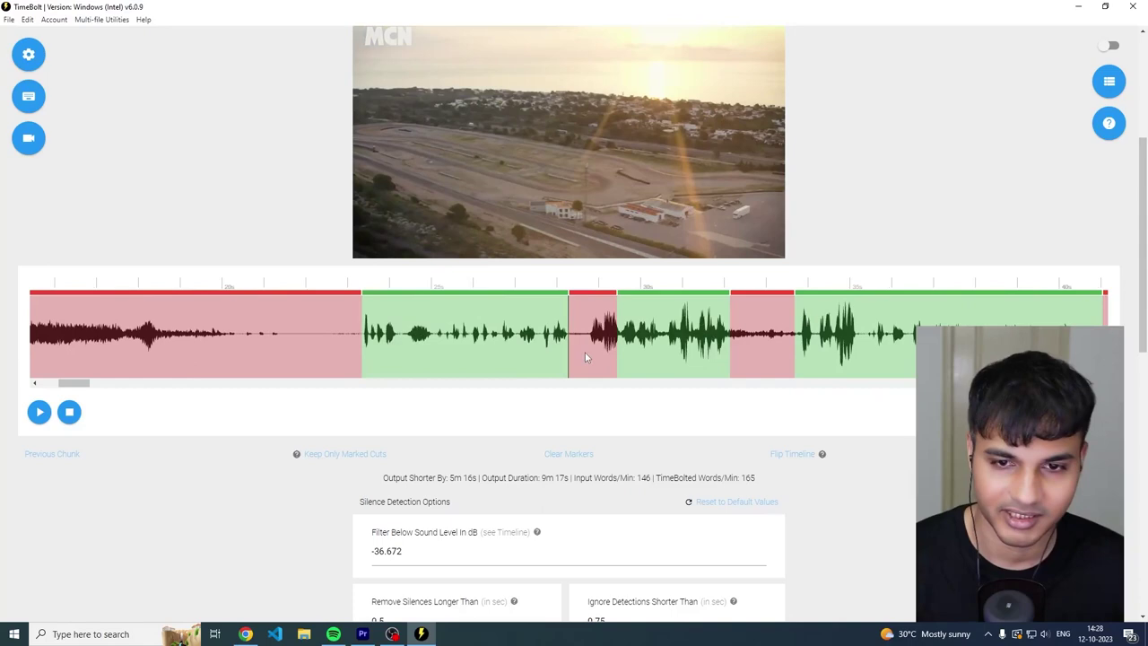
Play and spot-check the trimmed motorcycle review preview.
left_click(591, 336)
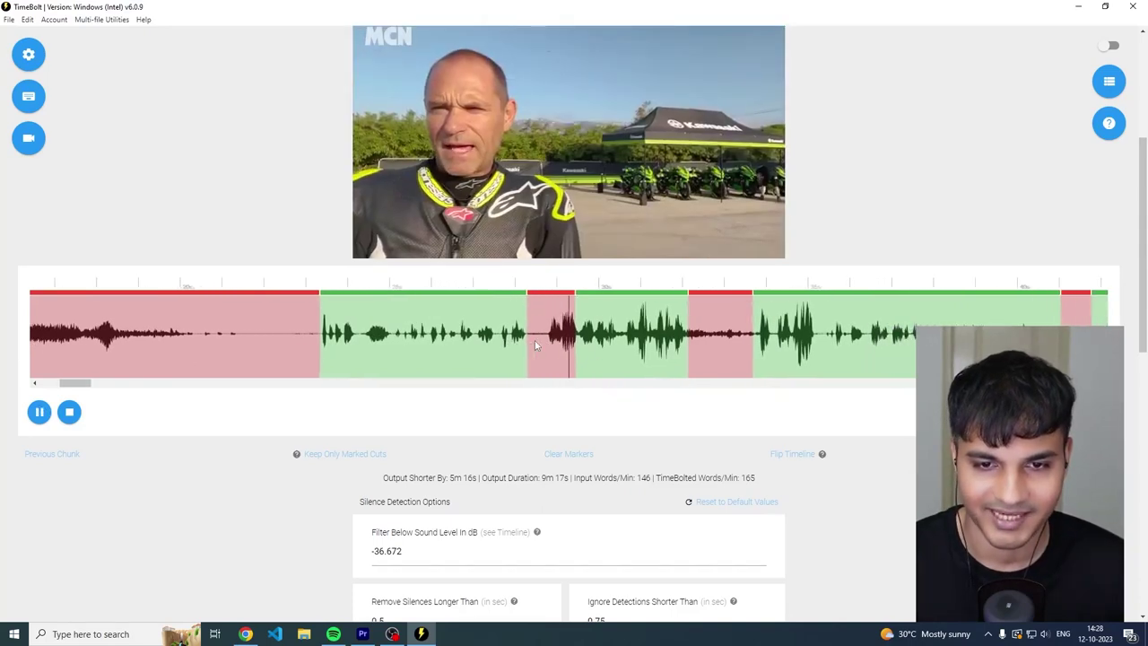
key("space")
scroll(687, 341, "down", 3)
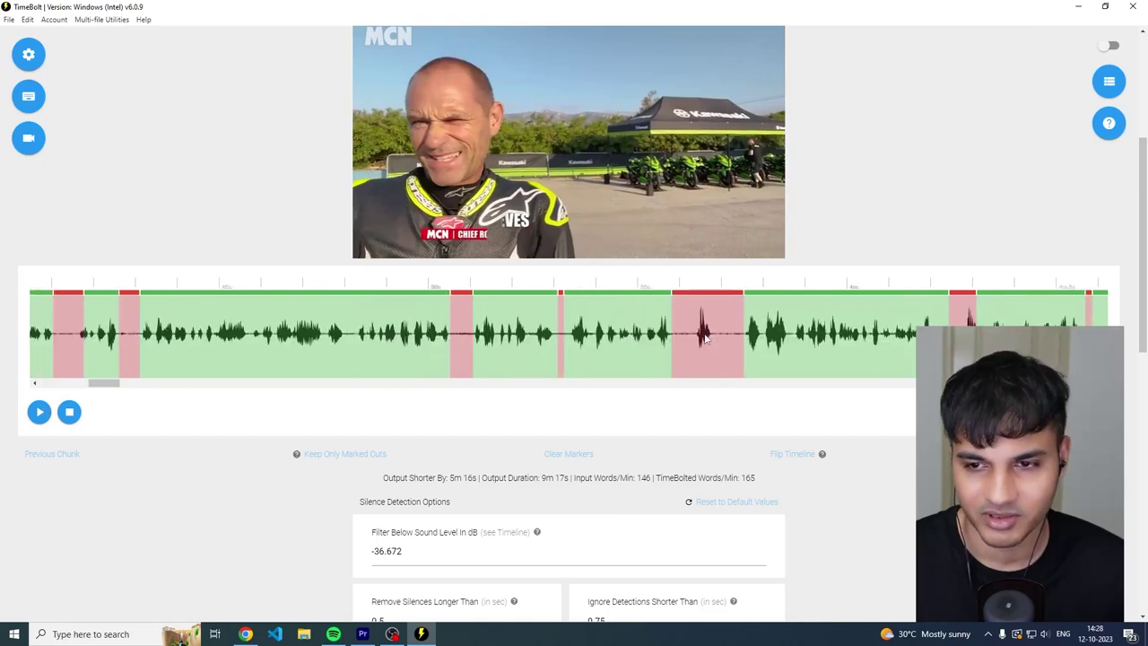
left_click(538, 337)
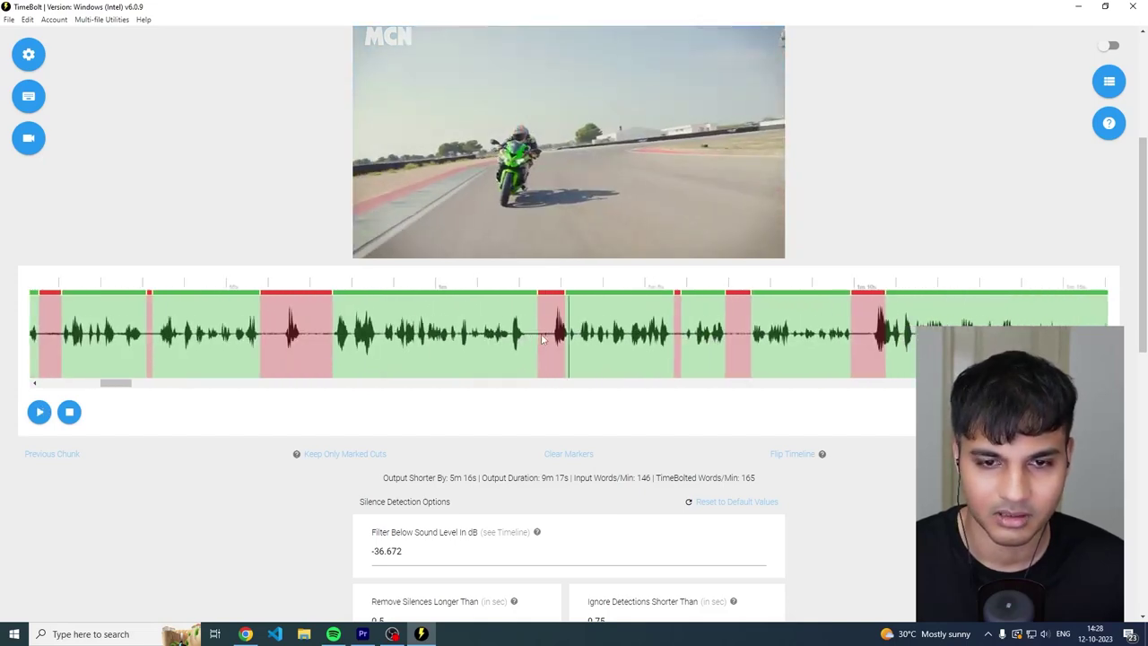
Export the edit as the XML file motorcycle-review.mp4.25.00.xml.
scroll(863, 338, "down", 1)
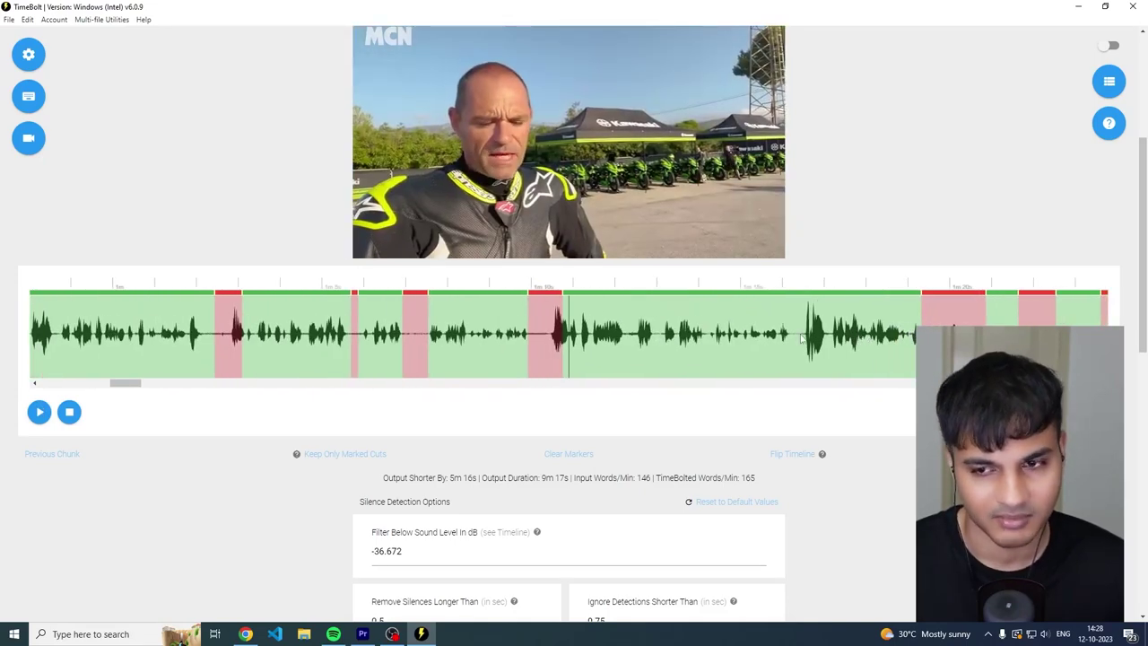
left_click_drag(126, 383, 162, 385)
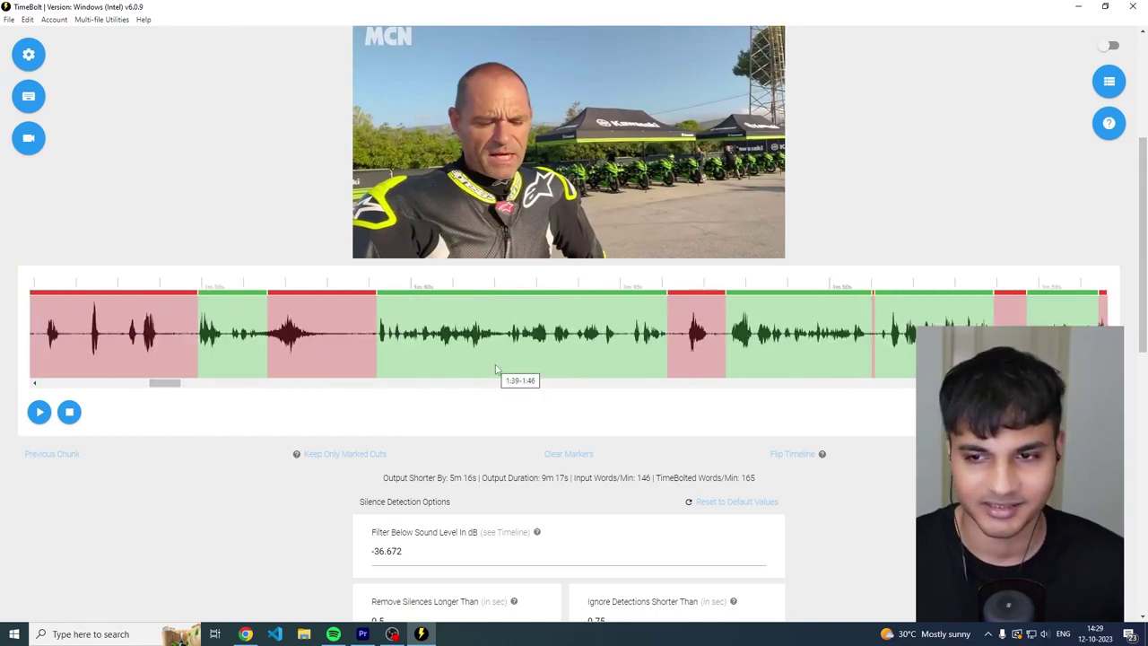
scroll(496, 368, "down", 8)
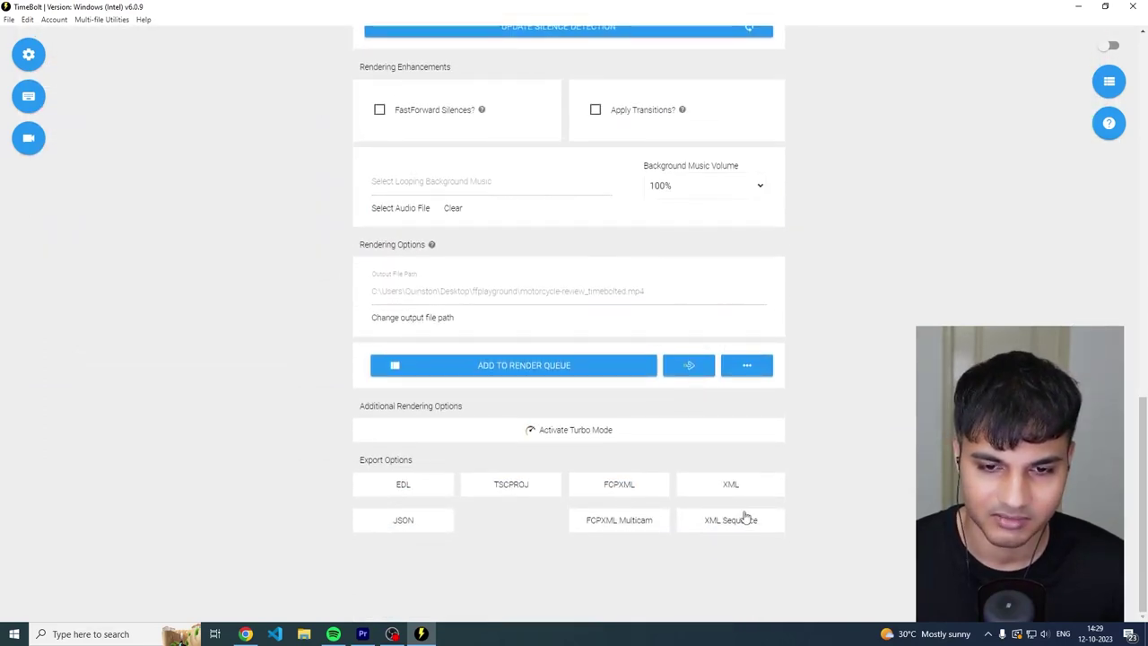
left_click(731, 486)
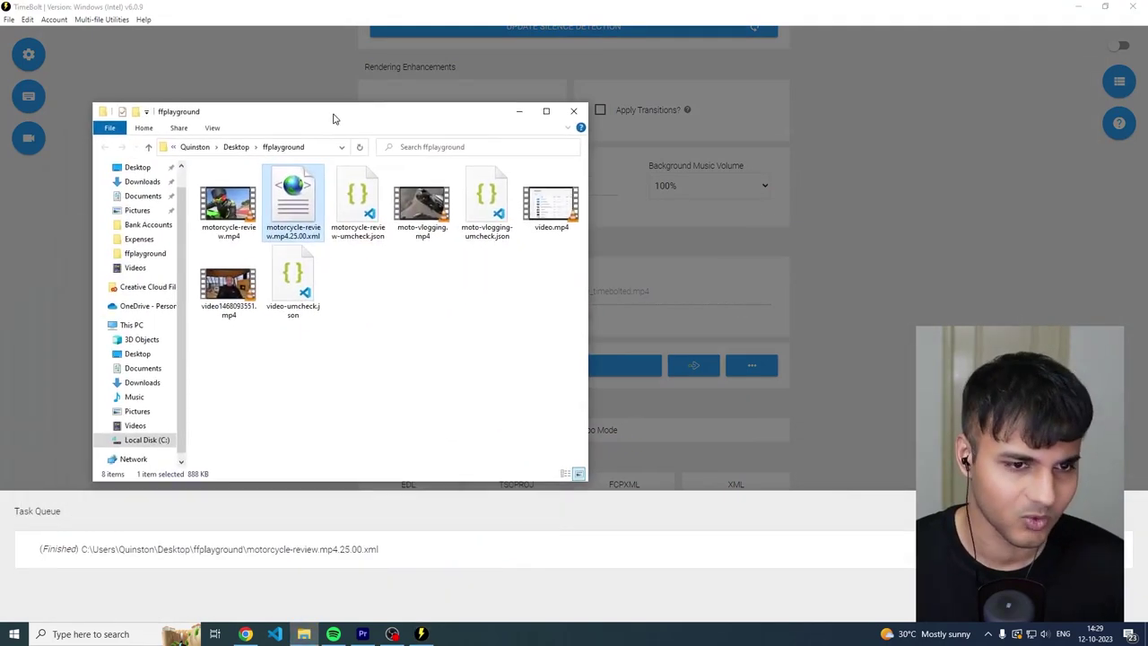
Import the exported XML into Premiere Pro and open its cut sequence on the timeline.
left_click(362, 634)
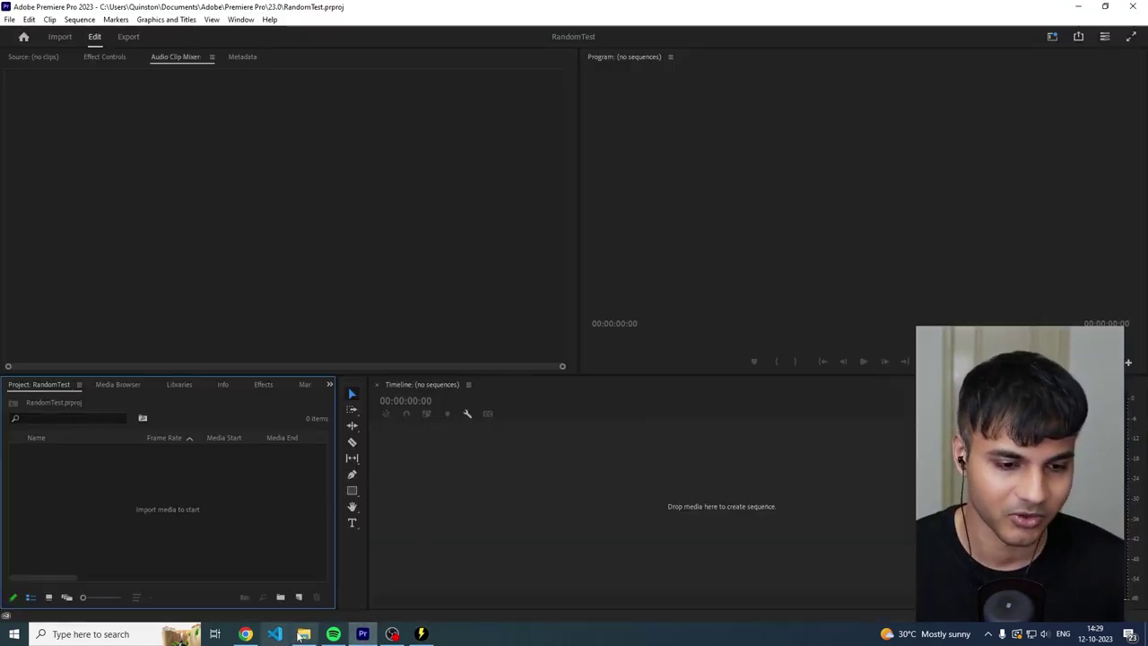
left_click(304, 634)
left_click_drag(295, 212, 249, 527)
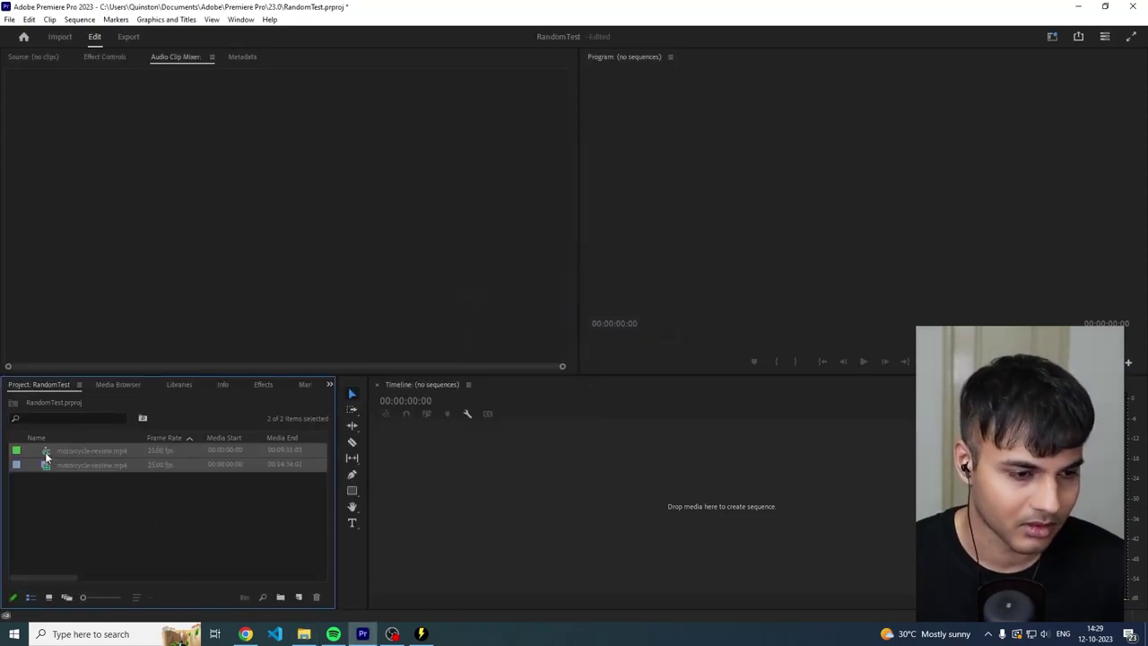
left_click_drag(46, 457, 565, 500)
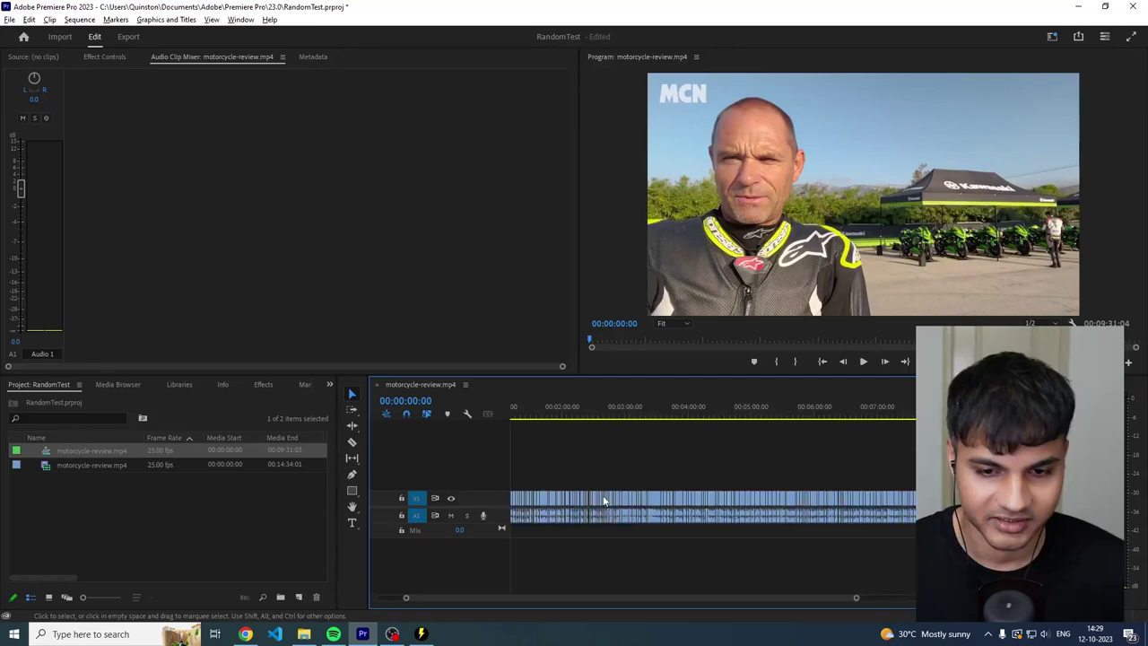
Play the 00:09:31:04 cut sequence from the start, then stop playback.
scroll(603, 502, "up", 5)
left_click(596, 411)
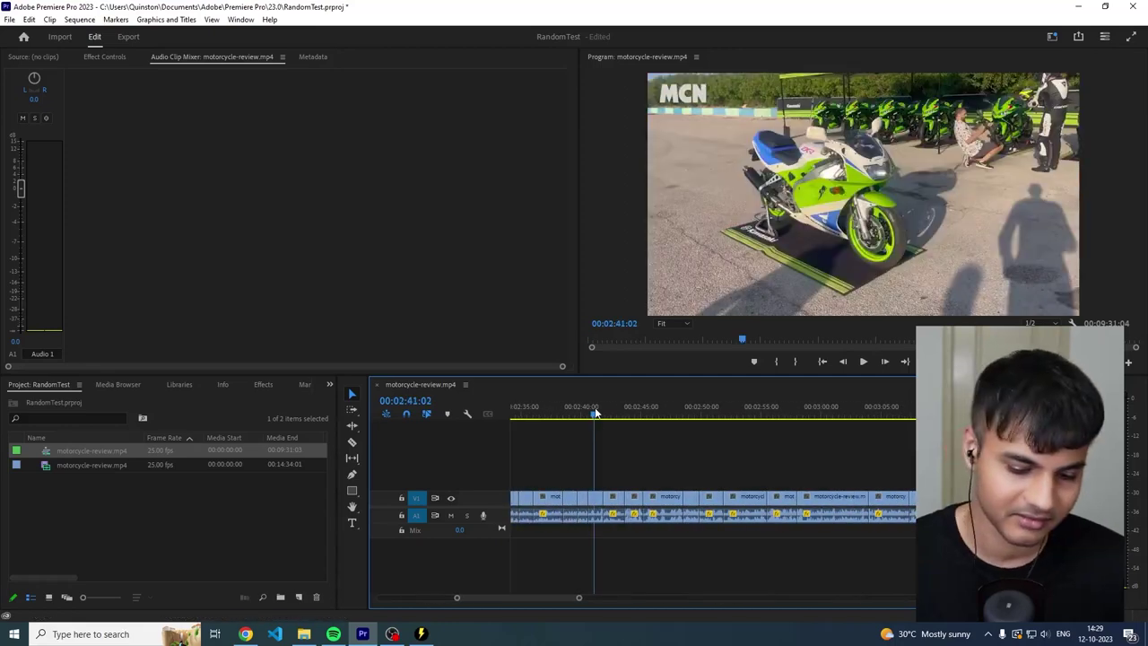
key("Home")
key("space")
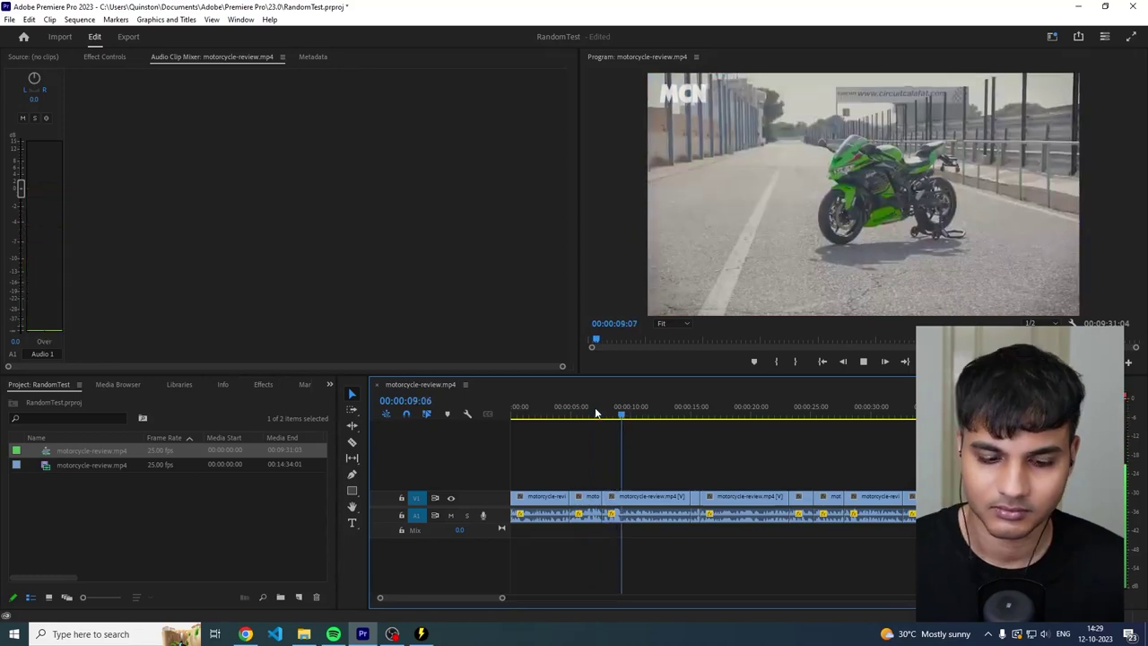
key("space")
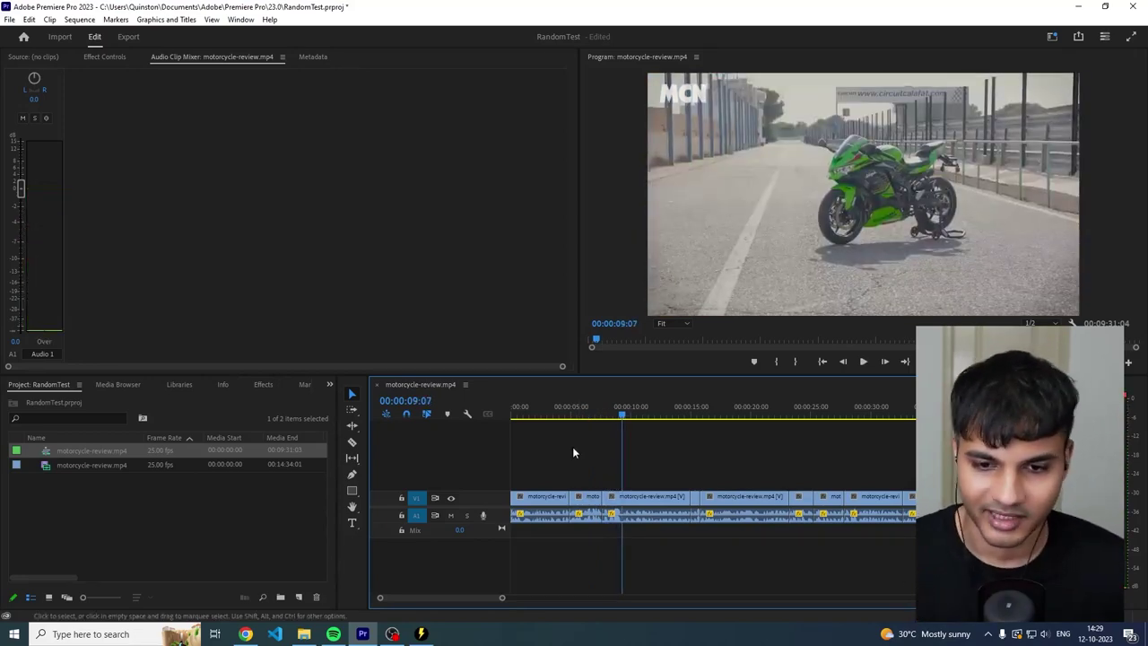
Back in TimeBolt, load moto-vlogging.mp4 from the ffplayground folder.
key("alt+Tab")
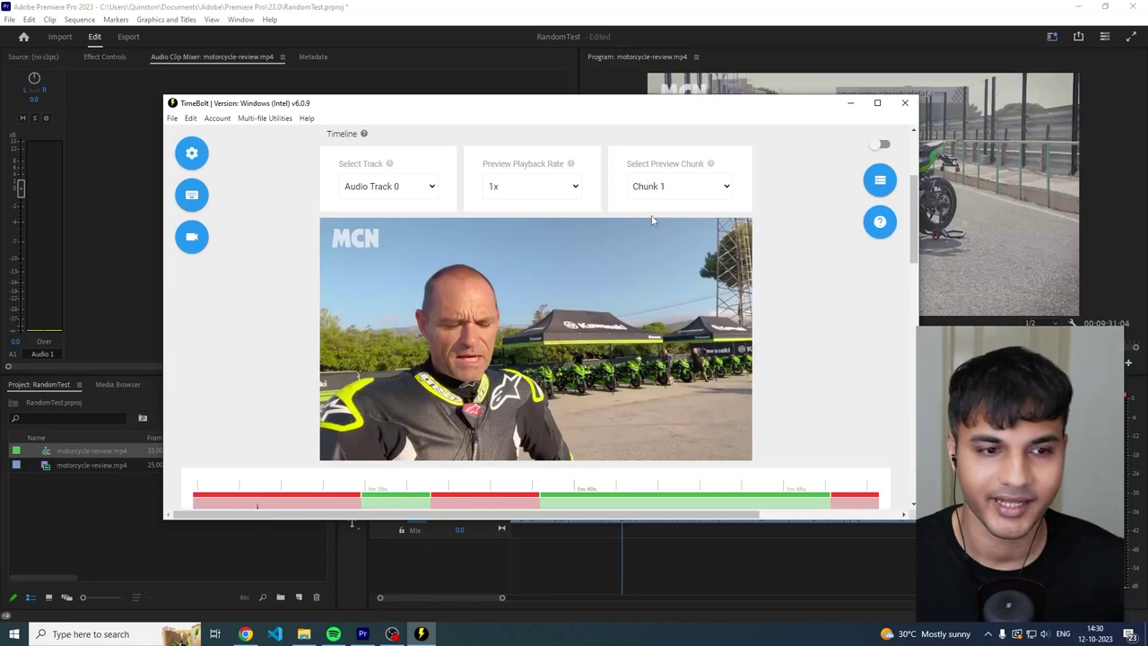
scroll(652, 220, "up", 1)
scroll(652, 220, "down", 2)
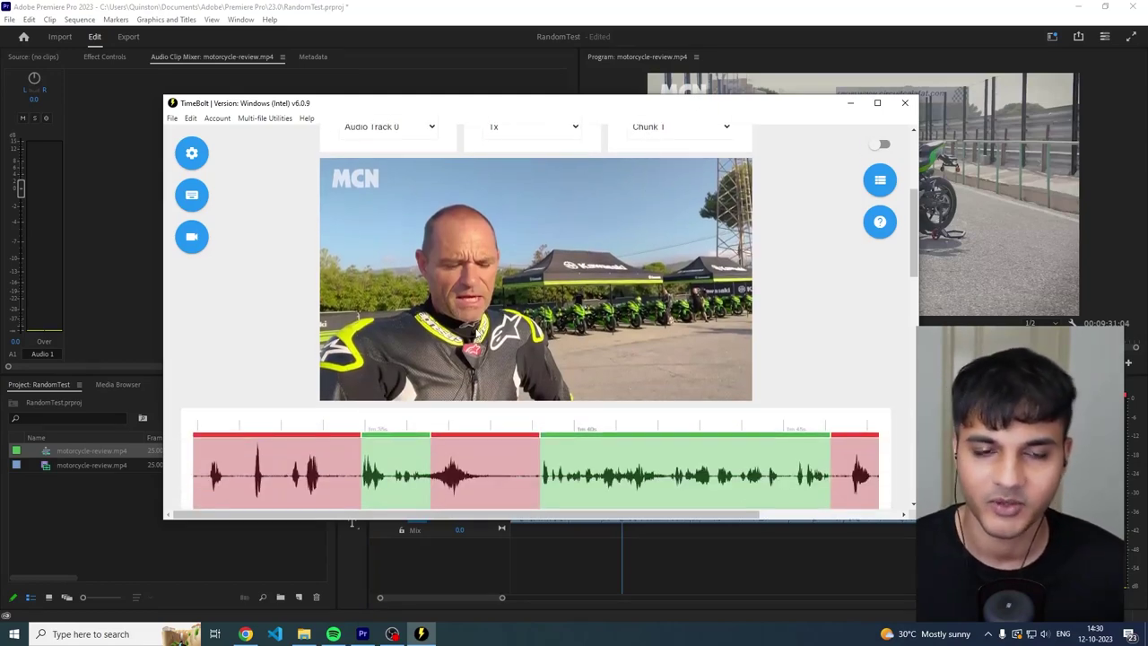
scroll(422, 287, "up", 3)
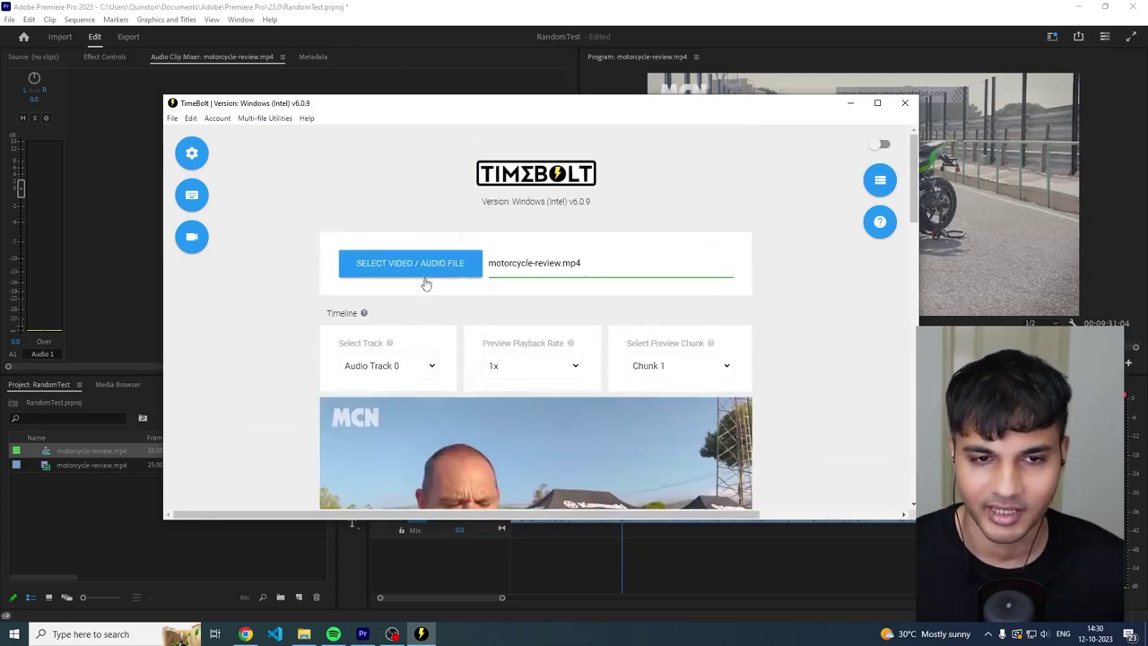
left_click(419, 274)
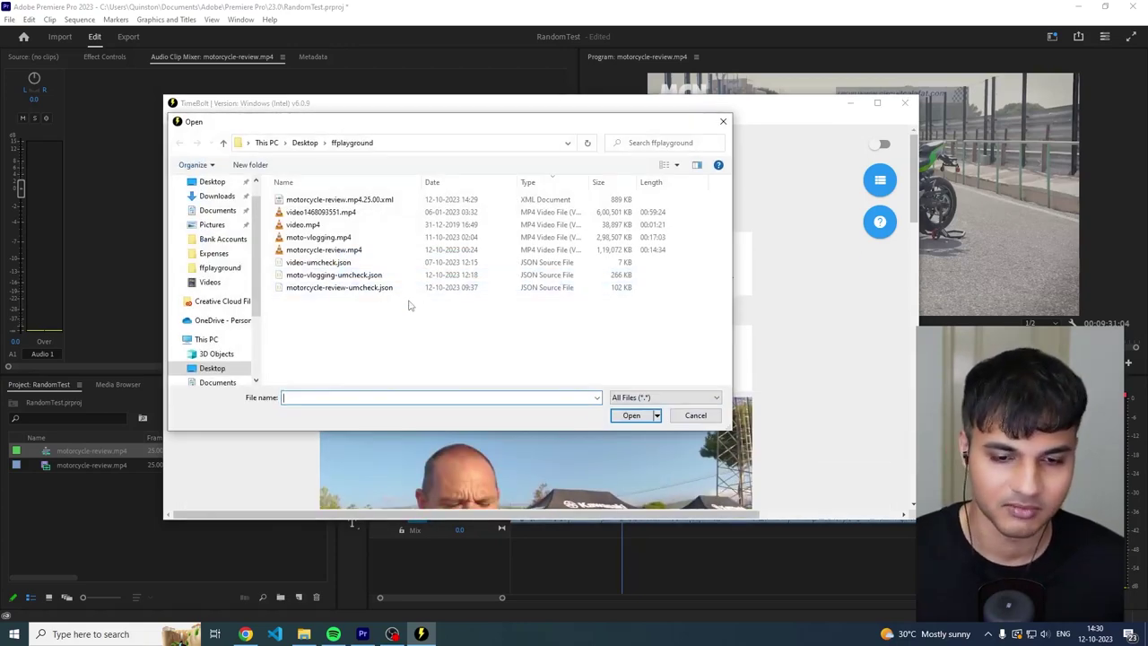
double_click(350, 251)
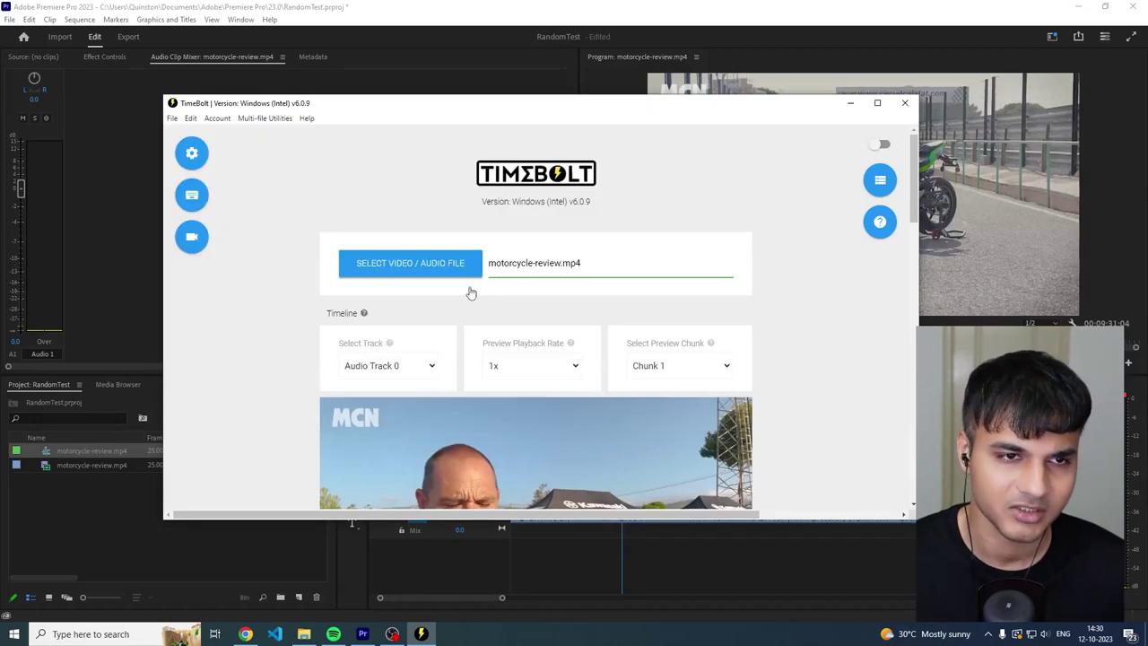
left_click(534, 281)
double_click(387, 256)
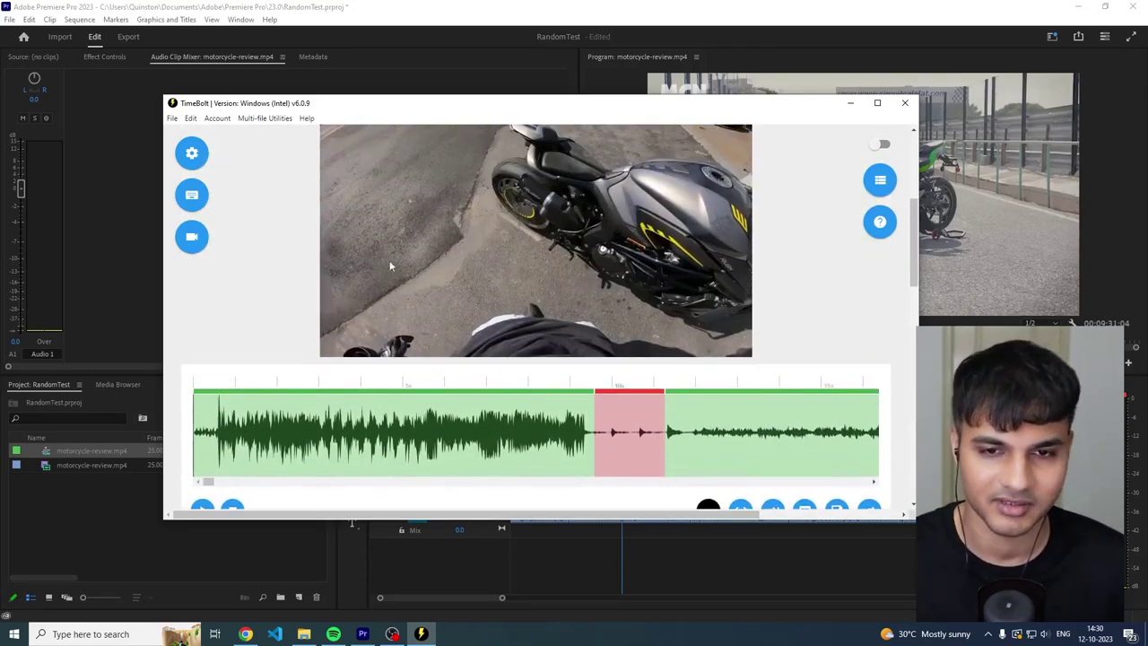
mouse_move(220, 481)
left_mouse_down()
mouse_move(244, 482)
mouse_move(230, 481)
left_mouse_up()
key("space")
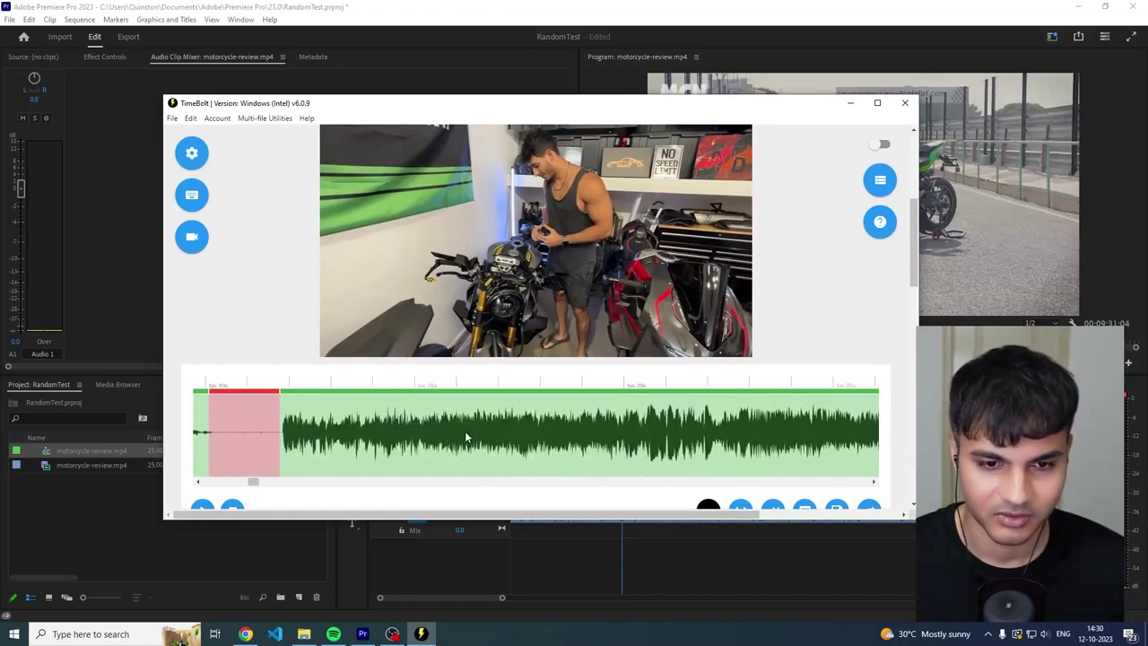
left_click(465, 436)
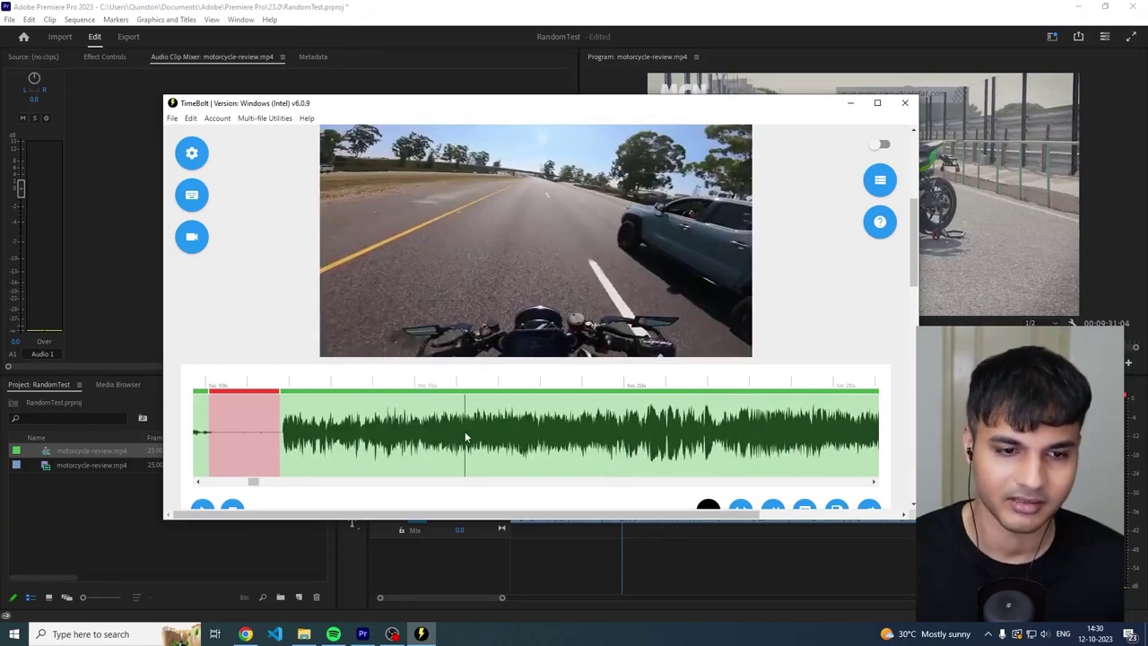
left_click(400, 433)
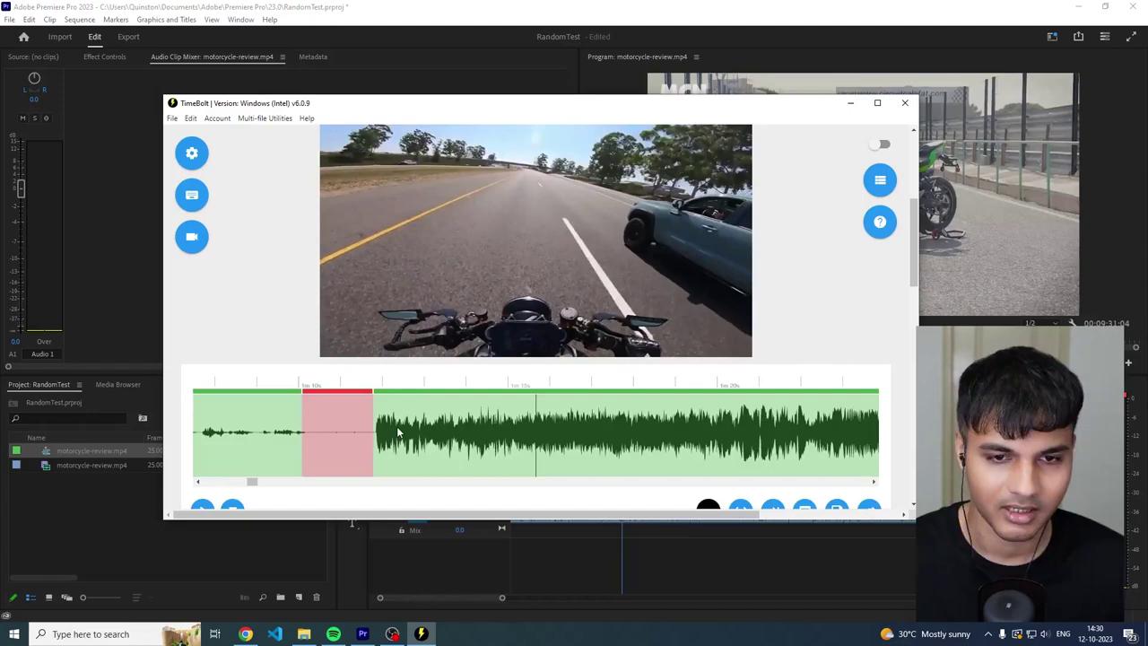
scroll(400, 433, "down", 2)
left_click_drag(252, 422, 562, 423)
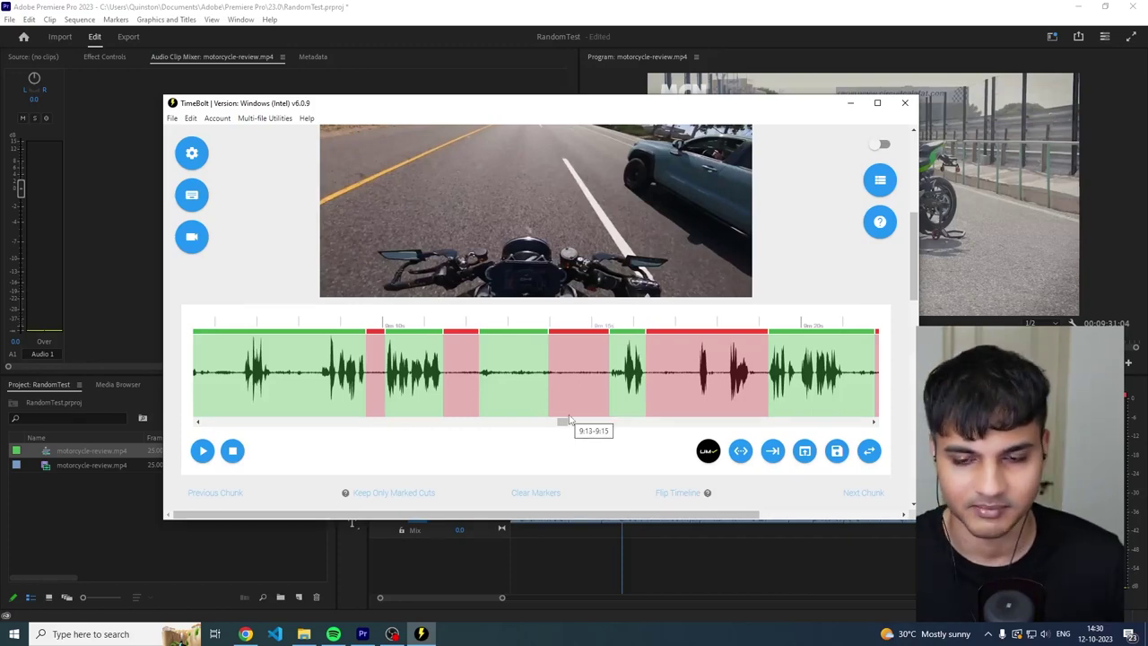
Load moto-vlogging-umcheck.json into Umcheck and merge its filler-word detections into the timeline.
left_click(708, 451)
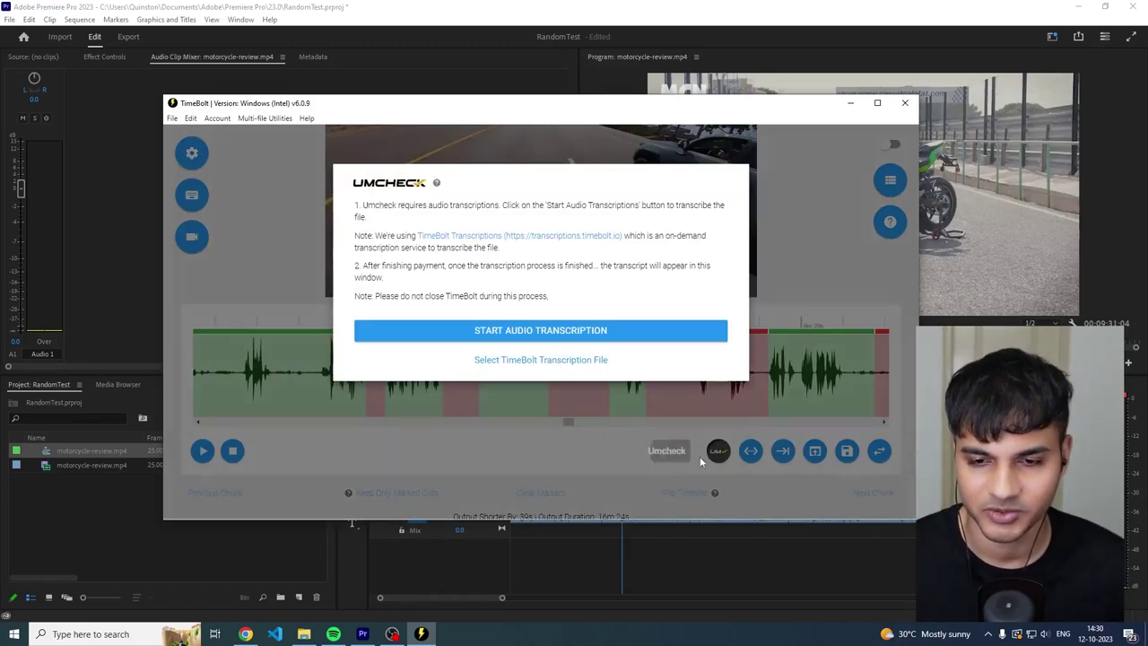
left_click(551, 359)
left_click(358, 226)
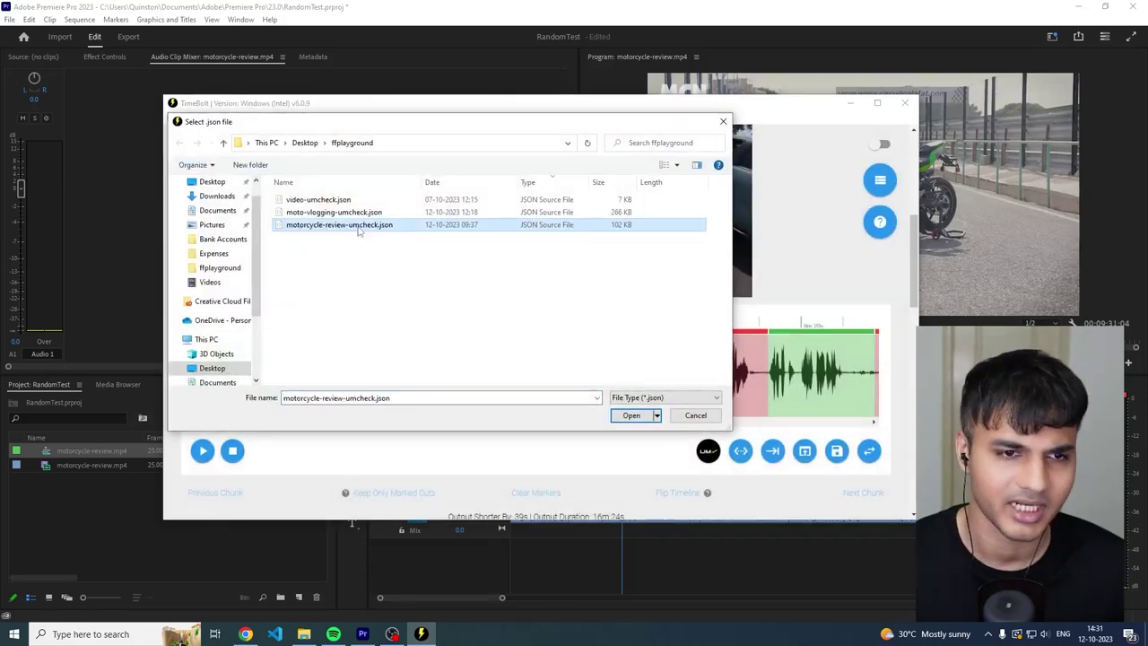
left_click(319, 214)
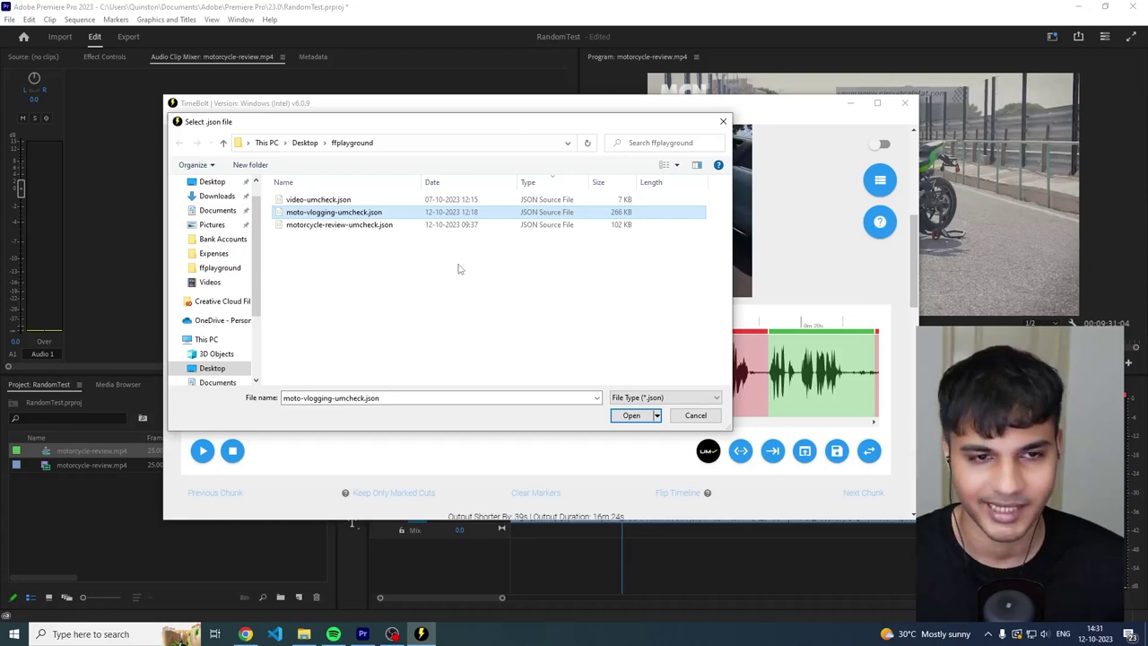
left_click(631, 415)
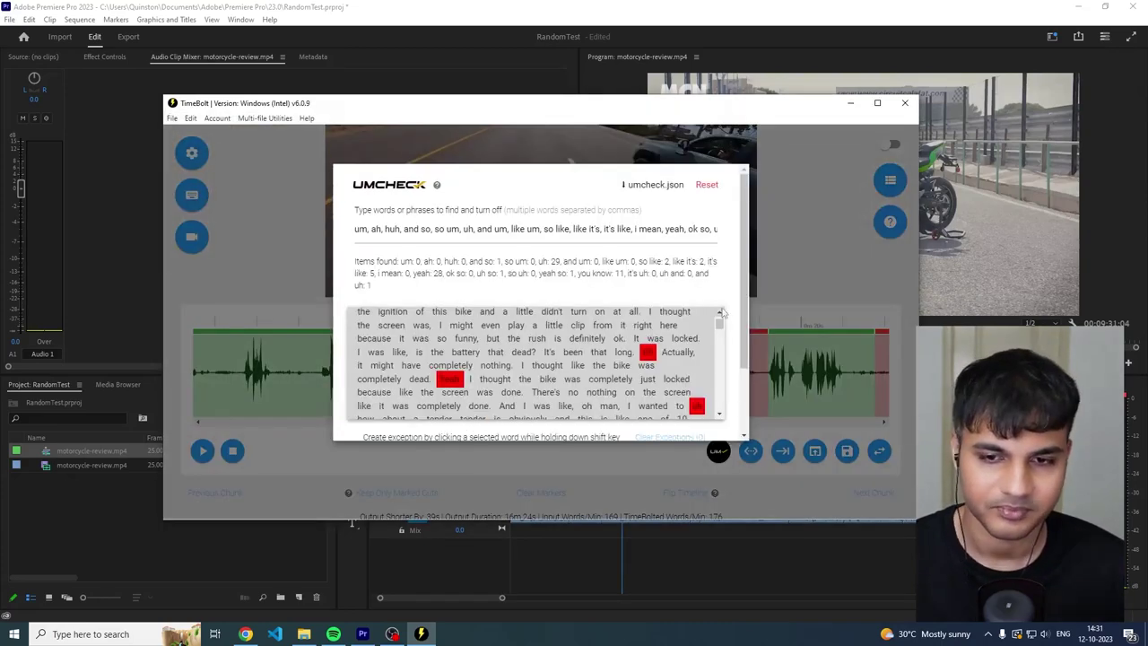
scroll(434, 236, "down", 2)
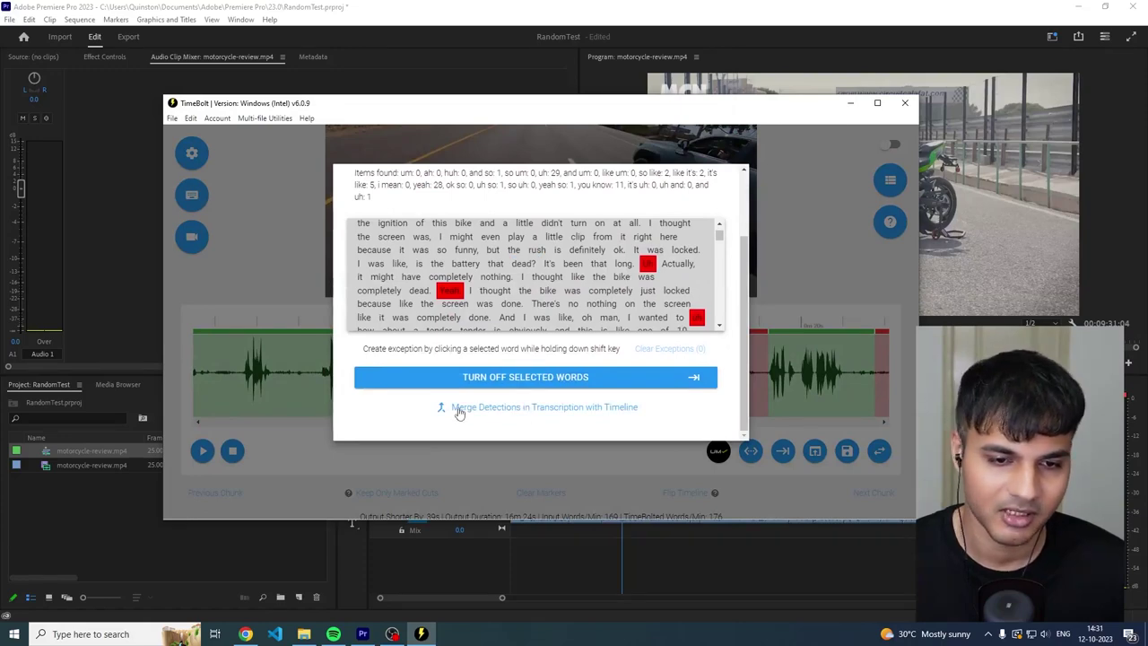
left_click(539, 408)
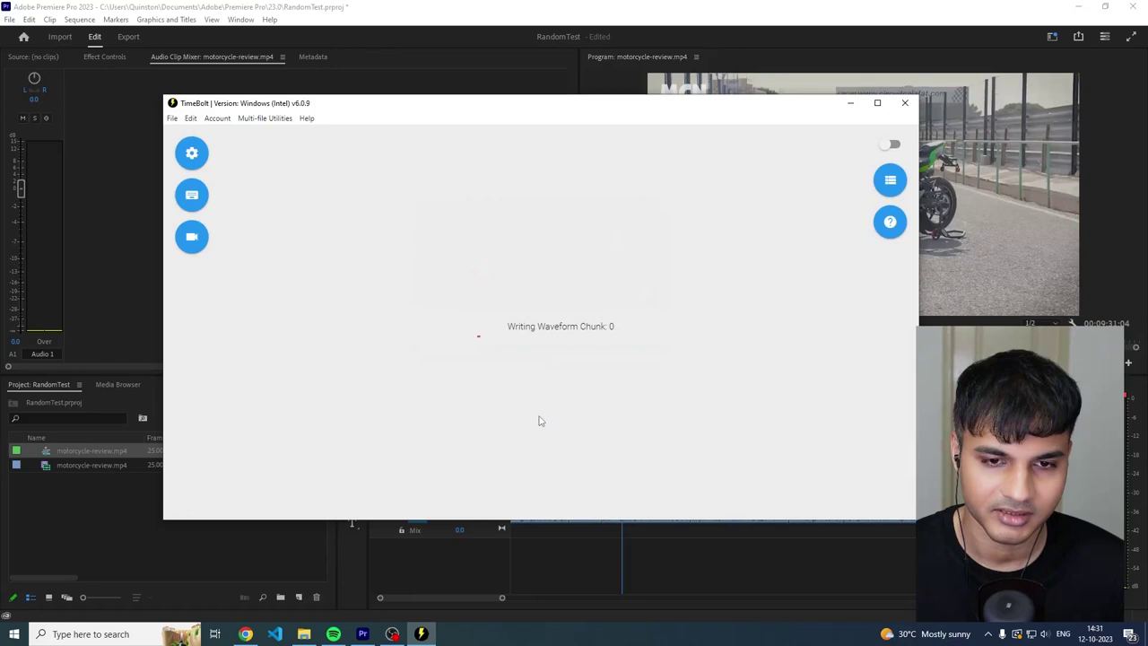
Preview several spots on the moto-vlog waveform to check the merged cuts (output 11m 56s).
left_click_drag(563, 247, 211, 244)
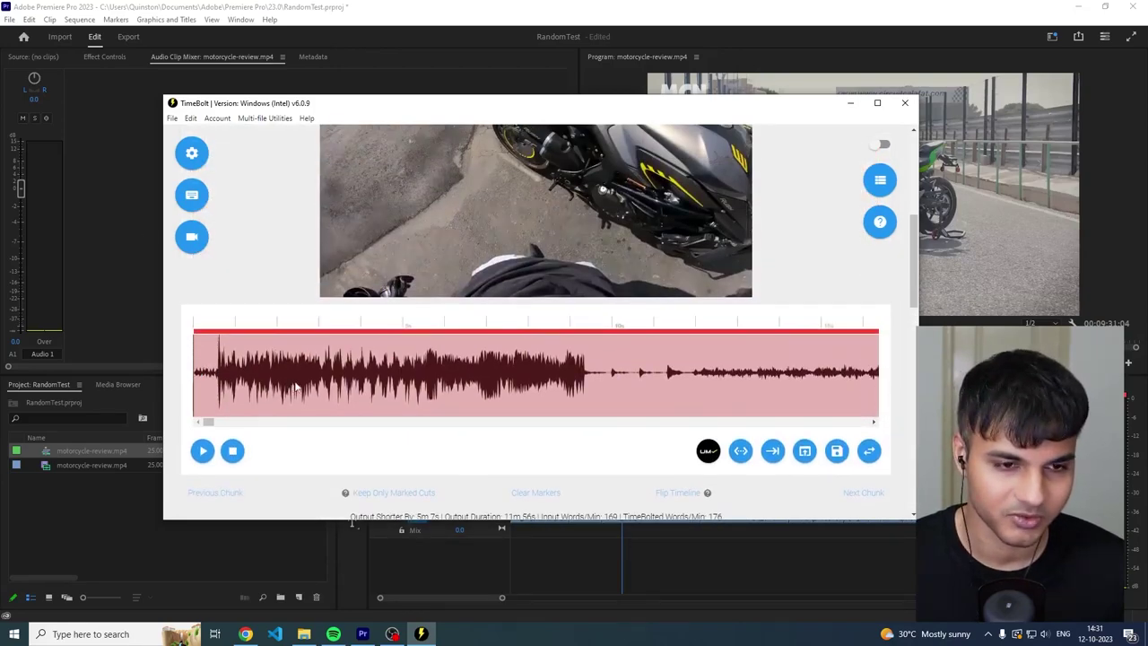
left_click(298, 386)
left_click(794, 368)
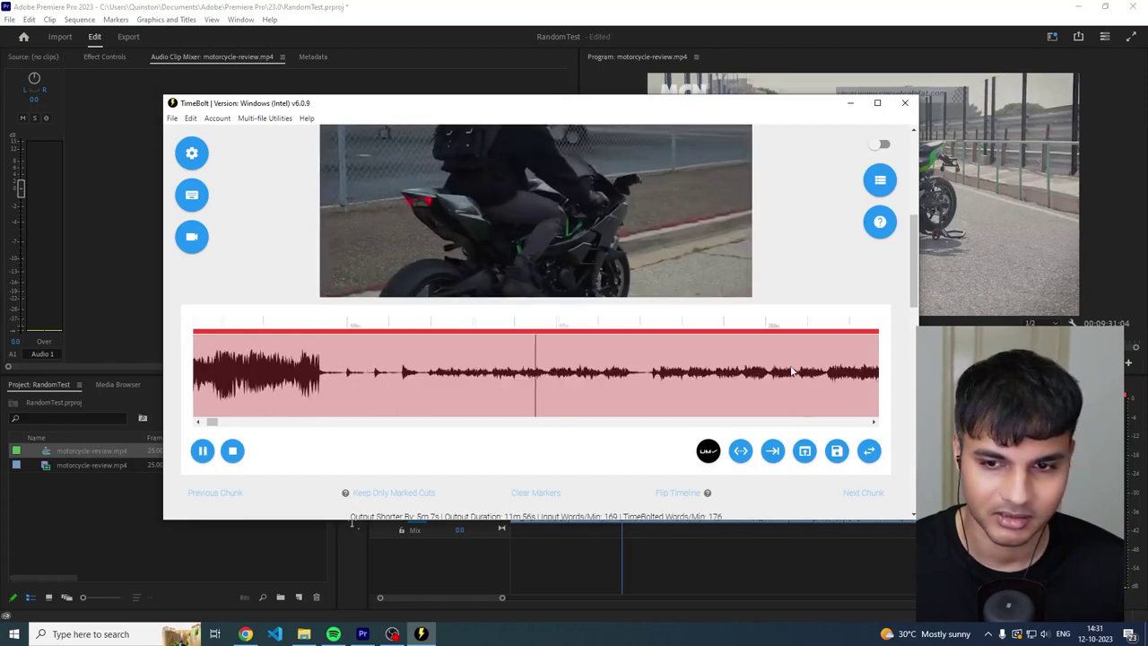
left_click(471, 381)
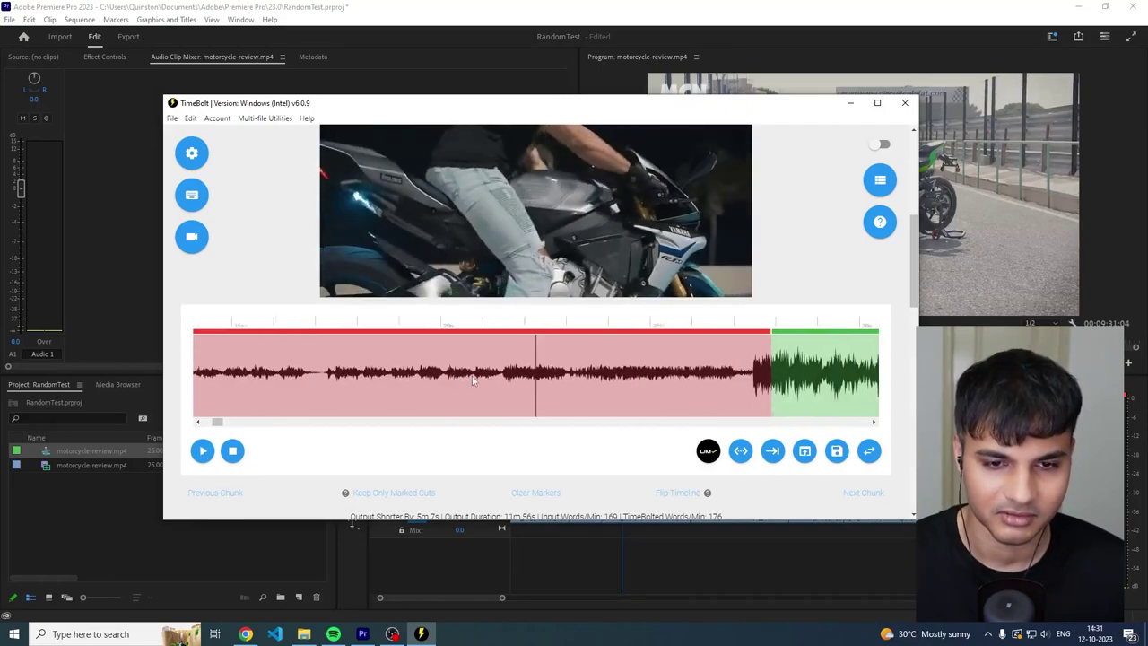
key("space")
left_click(363, 376)
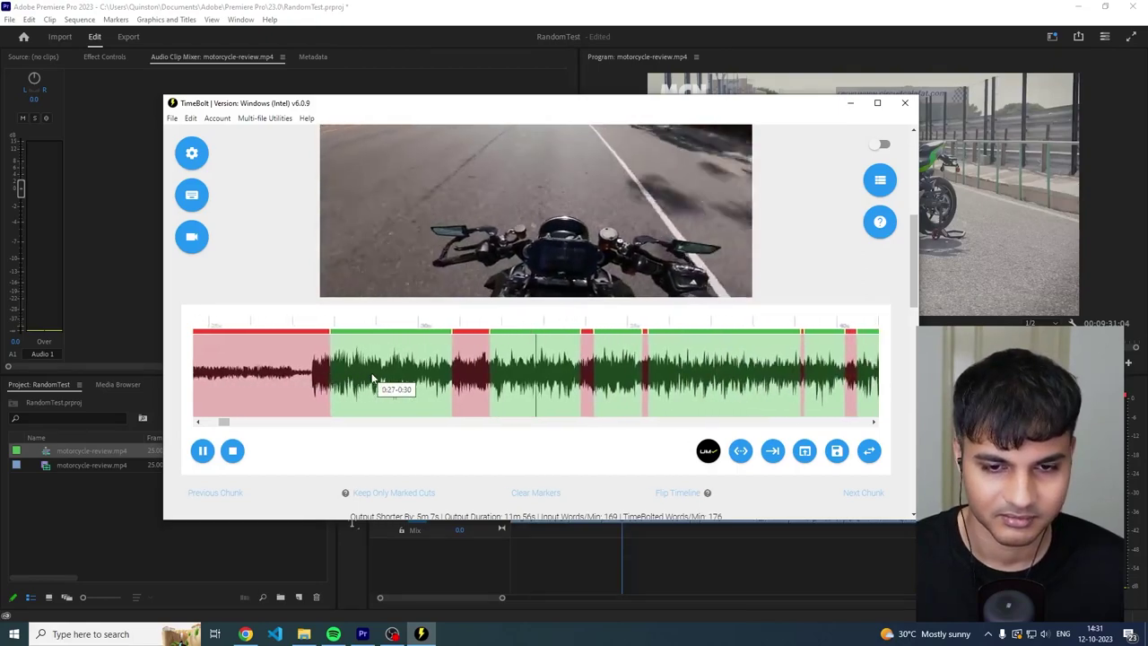
key("space")
scroll(373, 379, "down", 10)
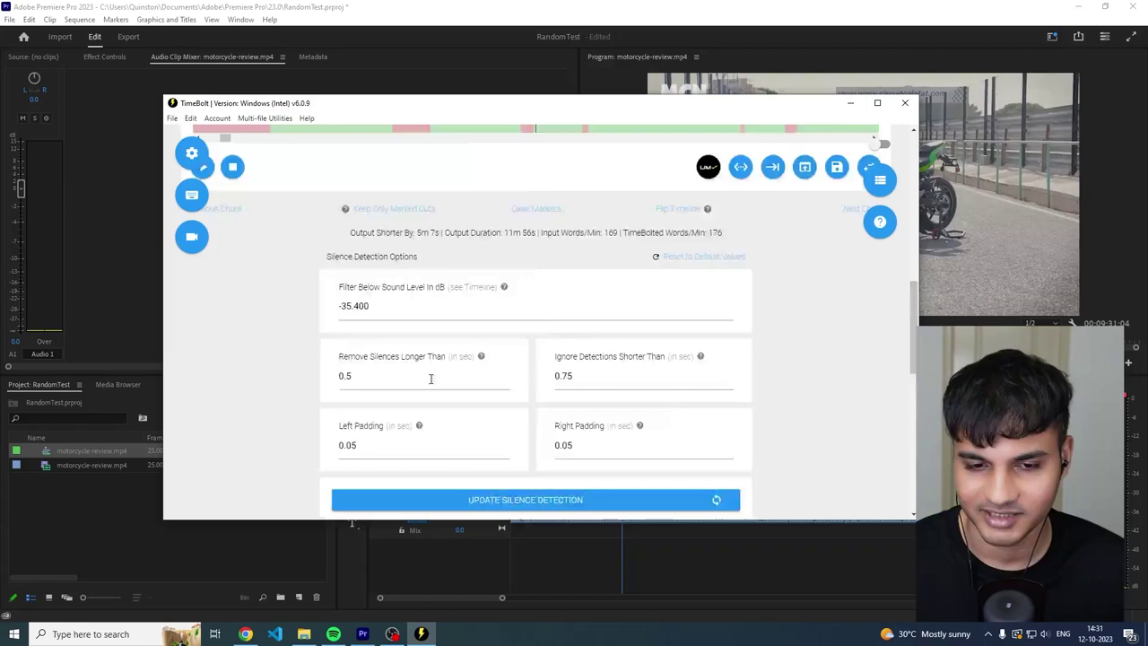
Export the edit as moto-vlogging.mp4.30.00.xml and reveal the file in its folder.
left_click(699, 383)
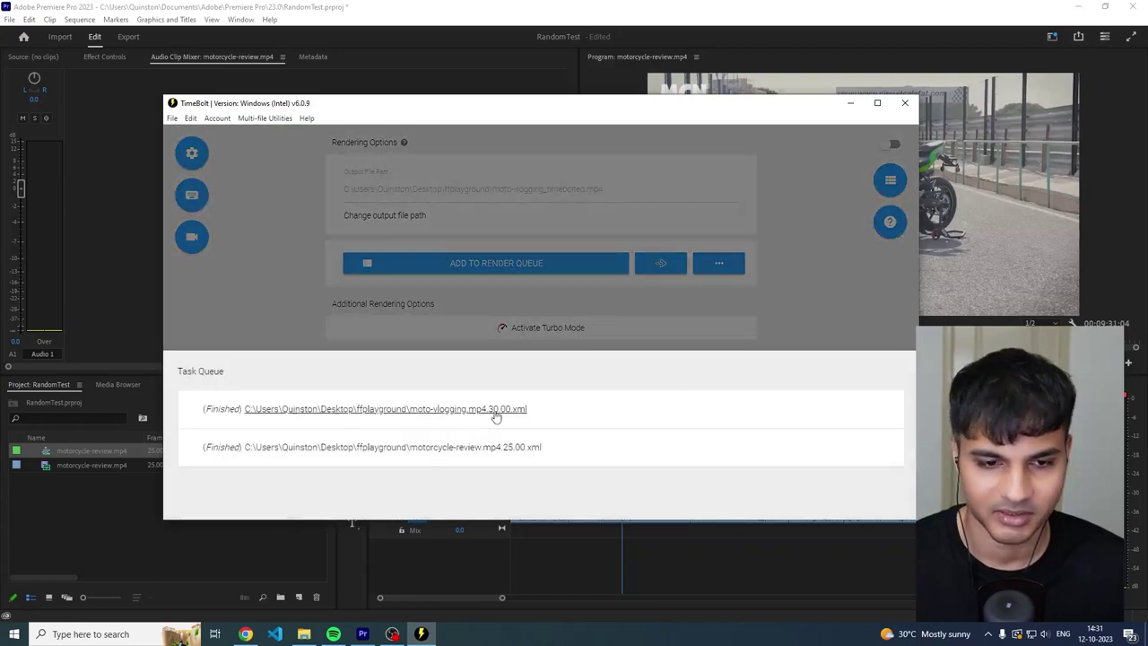
left_click(494, 409)
left_click(304, 634)
Delete the old review clip and sequence from the Premiere Pro project.
left_click(117, 529)
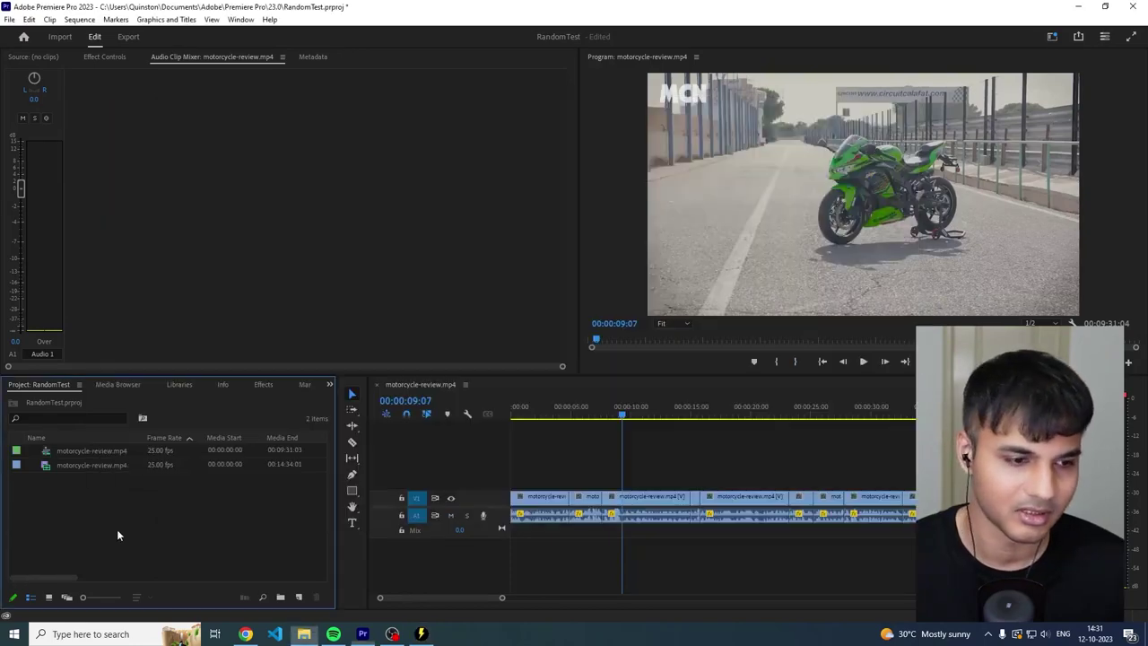
key("ctrl+a")
key("Delete")
Import moto-vlogging.mp4.30.00.xml into the Premiere project and open its sequence in the timeline.
left_click(292, 633)
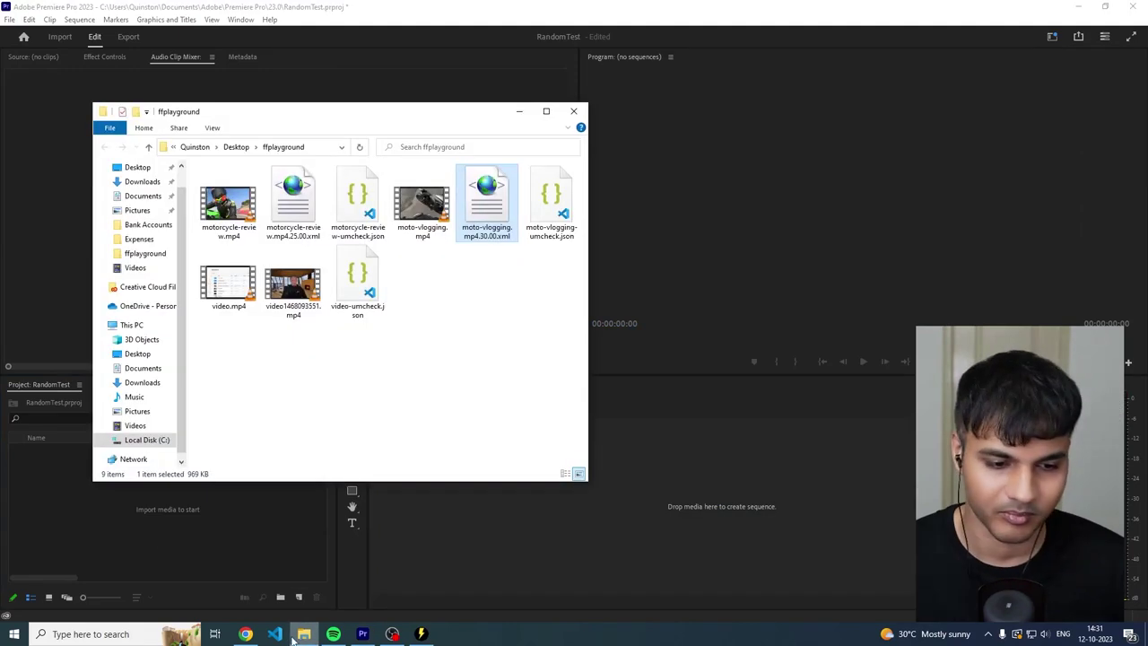
left_click_drag(487, 202, 197, 520)
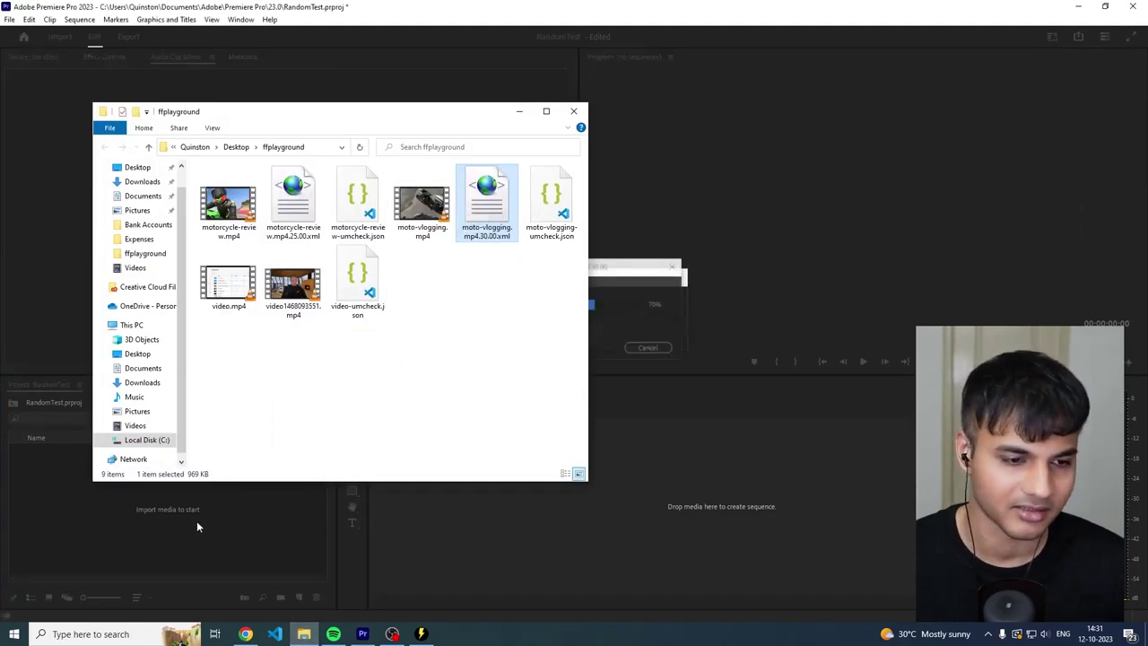
double_click(47, 451)
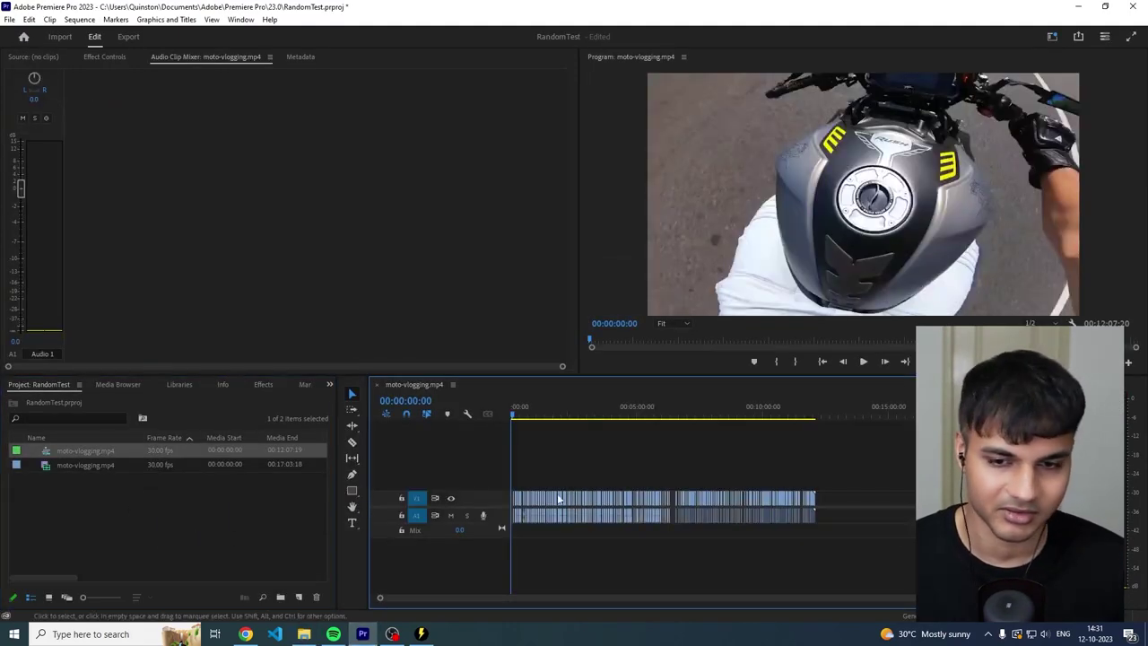
key("equal")
key("equal")
key("equal")
key("equal")
key("equal")
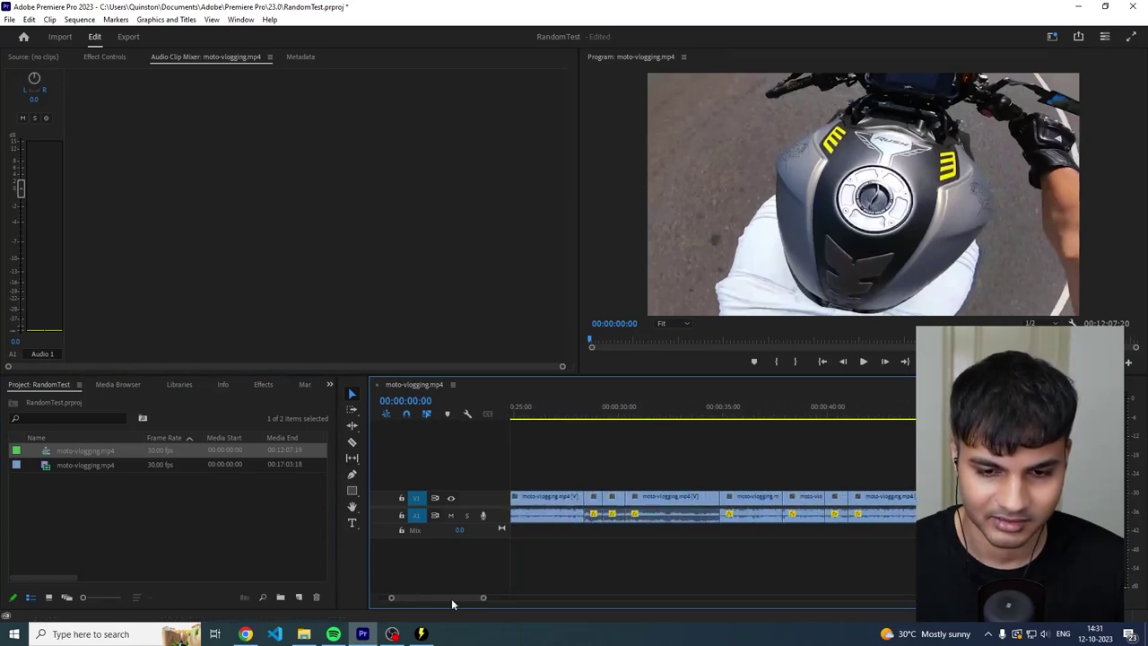
key("space")
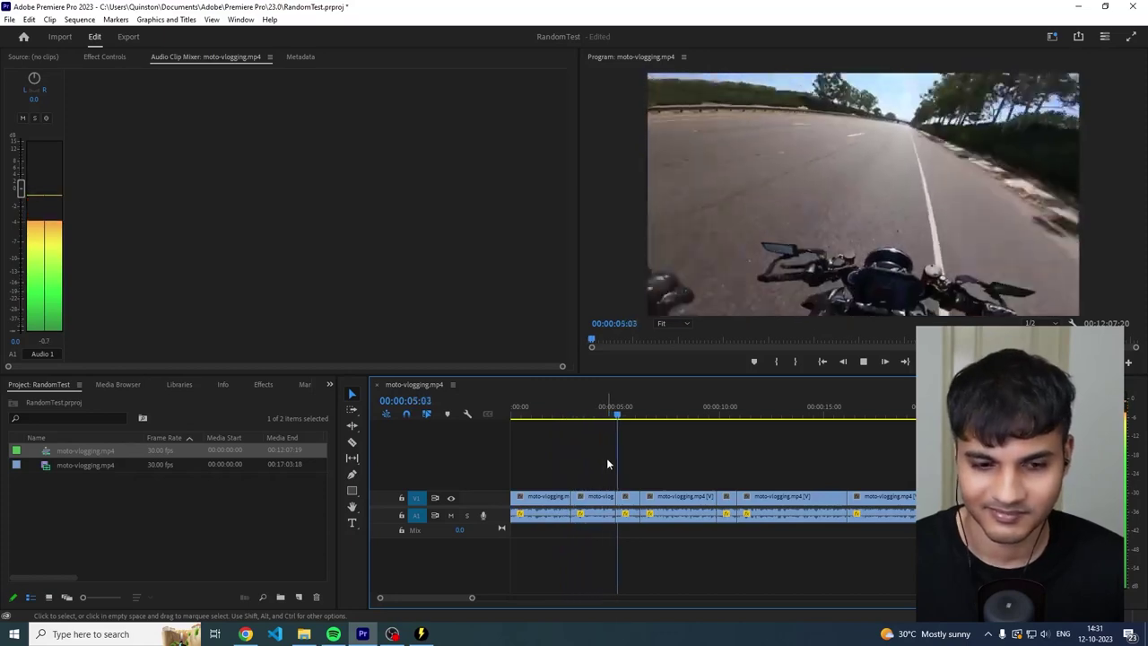
key("space")
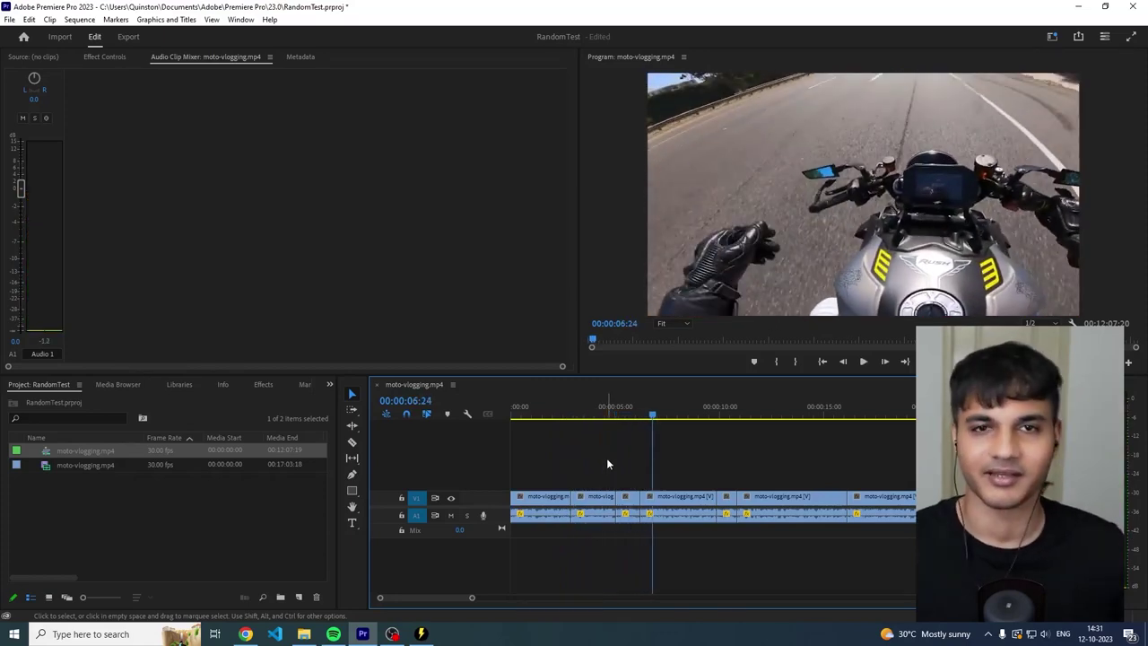